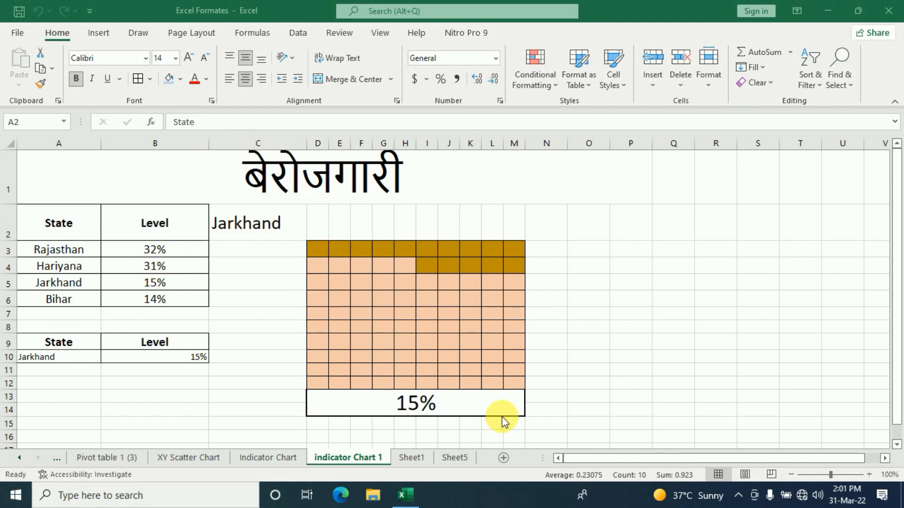
Choose Rajasthan from the state list in cell C2 of the indicator Chart 1 sheet.
left_click(254, 223)
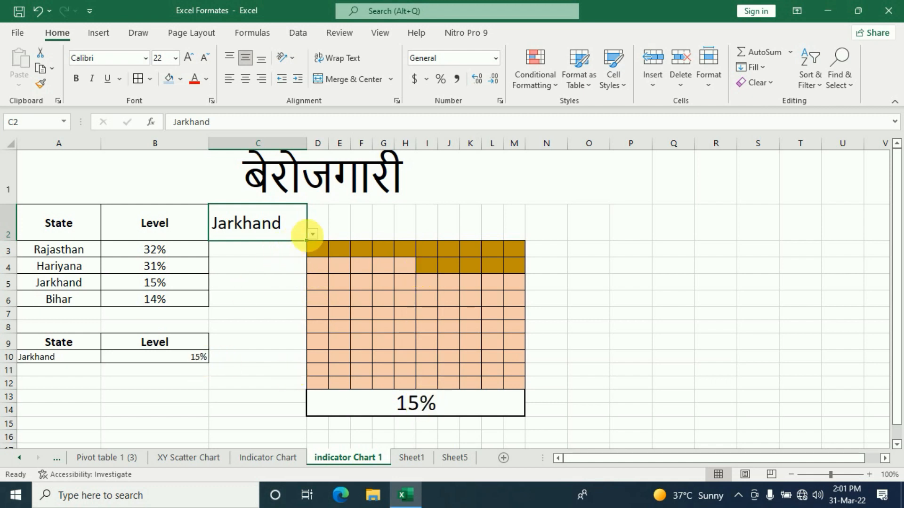
left_click(313, 234)
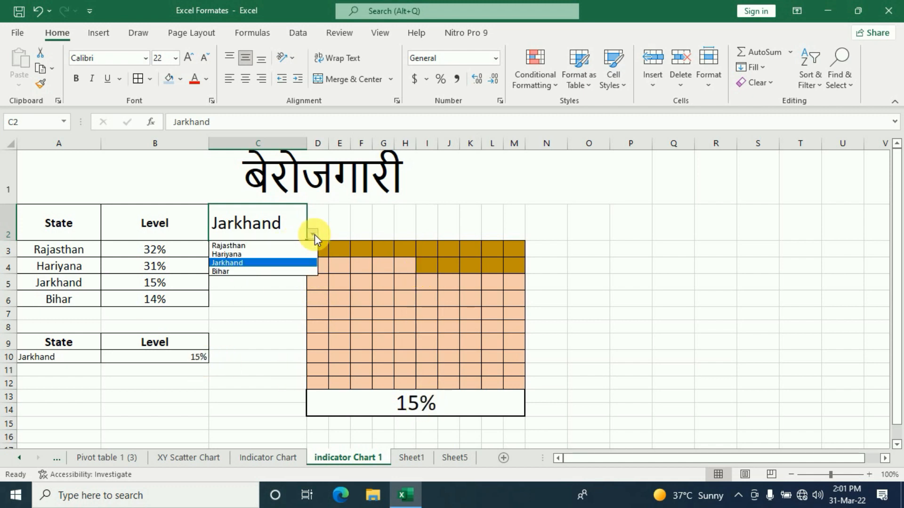
left_click(229, 246)
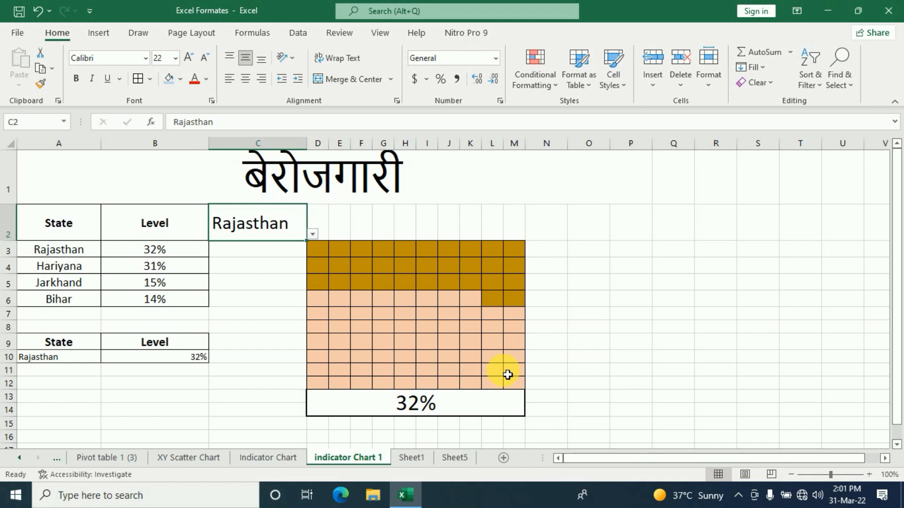
Insert a new blank worksheet before the indicator Chart 1 sheet.
right_click(344, 457)
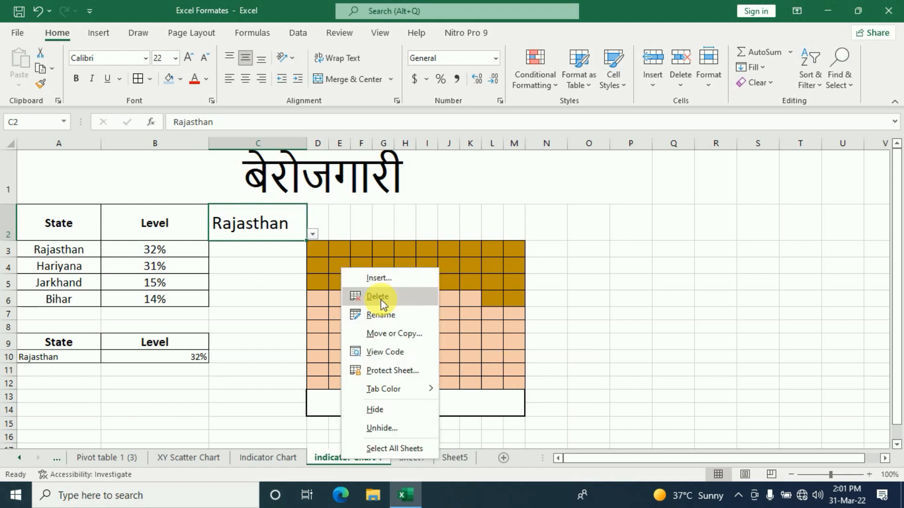
left_click(377, 279)
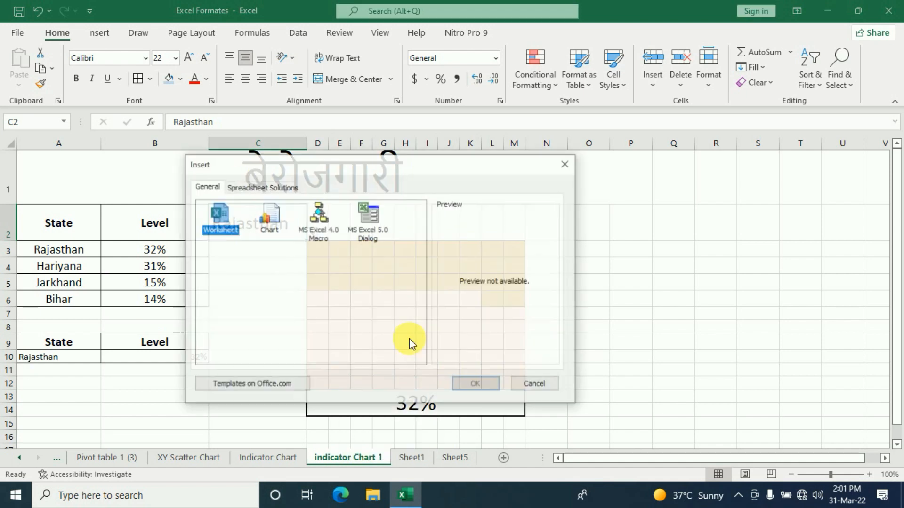
left_click(471, 383)
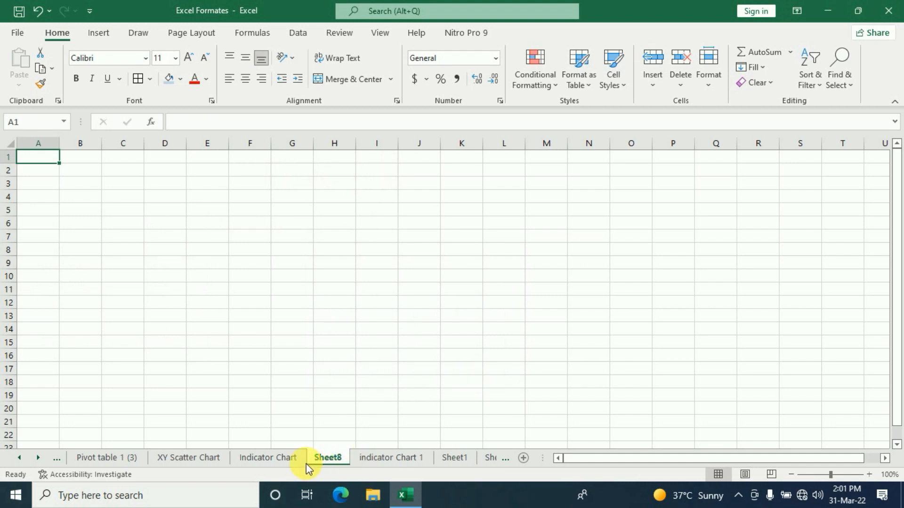
Copy the State and Level table A2:B6 from indicator Chart 1 into Sheet8, starting at cell A1.
left_click(389, 464)
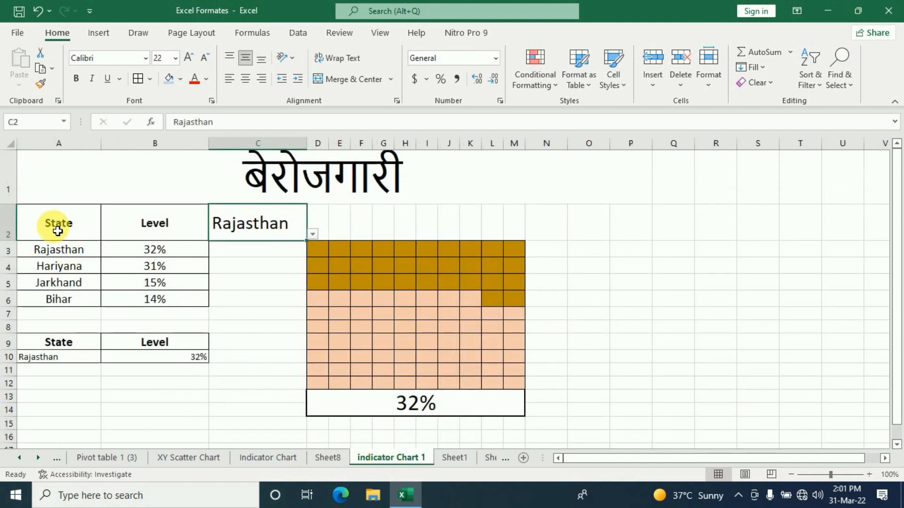
left_click(63, 228)
left_click_drag(63, 228, 163, 298)
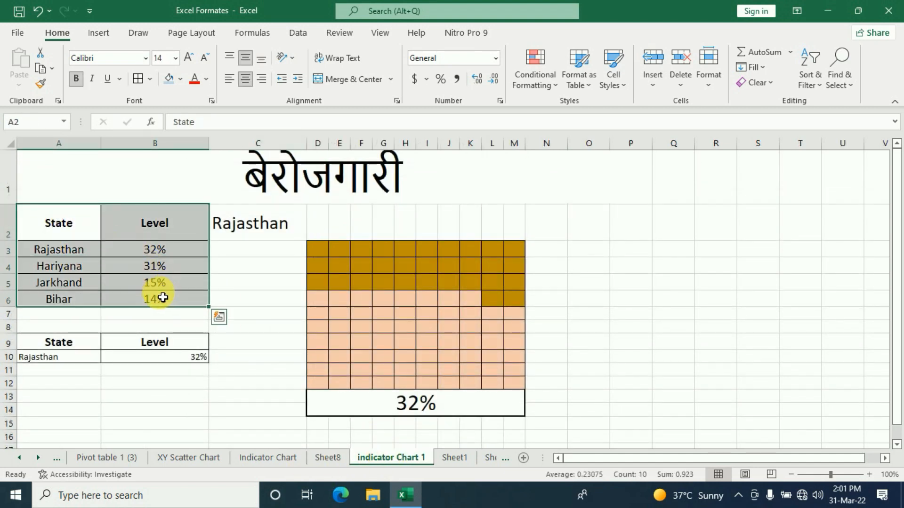
key("ctrl+c")
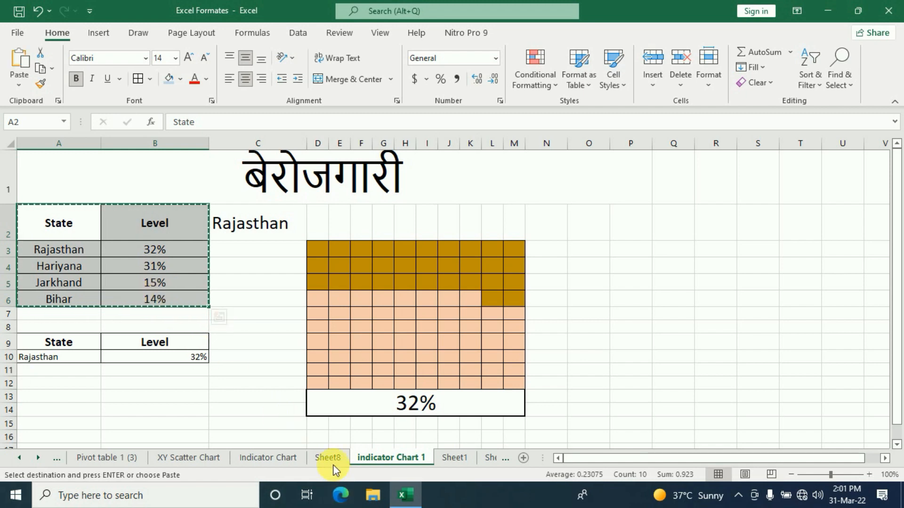
left_click(330, 459)
key("ctrl+v")
left_click(66, 209)
left_click(141, 209)
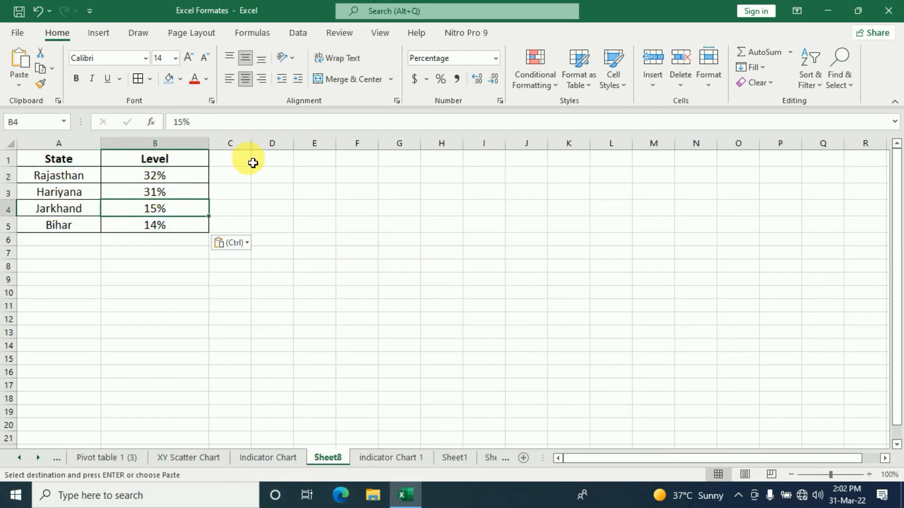
Add a List data validation to cell D1 with the state names in A2:A5 as its source.
left_click(265, 161)
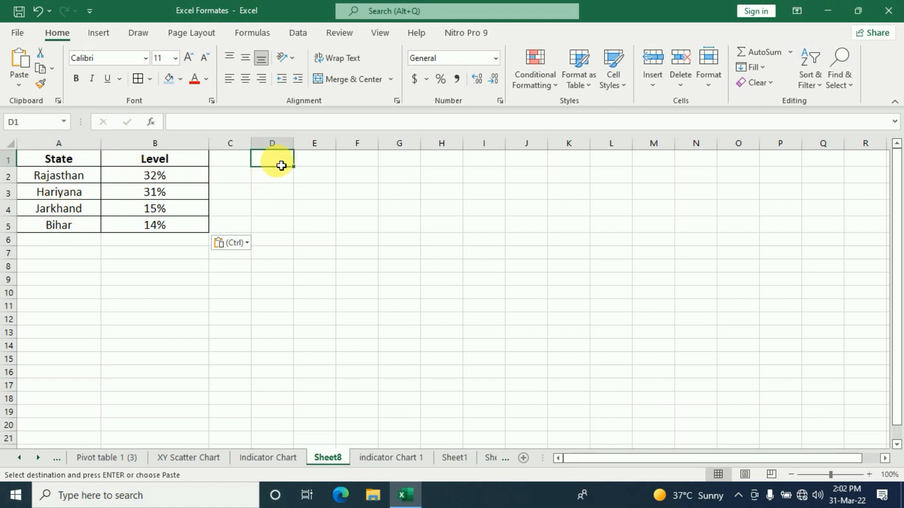
left_click(299, 33)
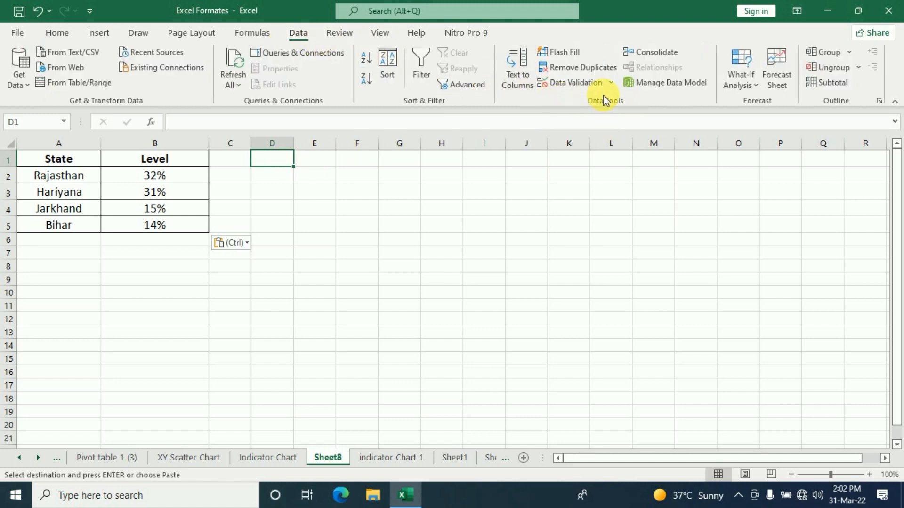
left_click(610, 83)
left_click(595, 105)
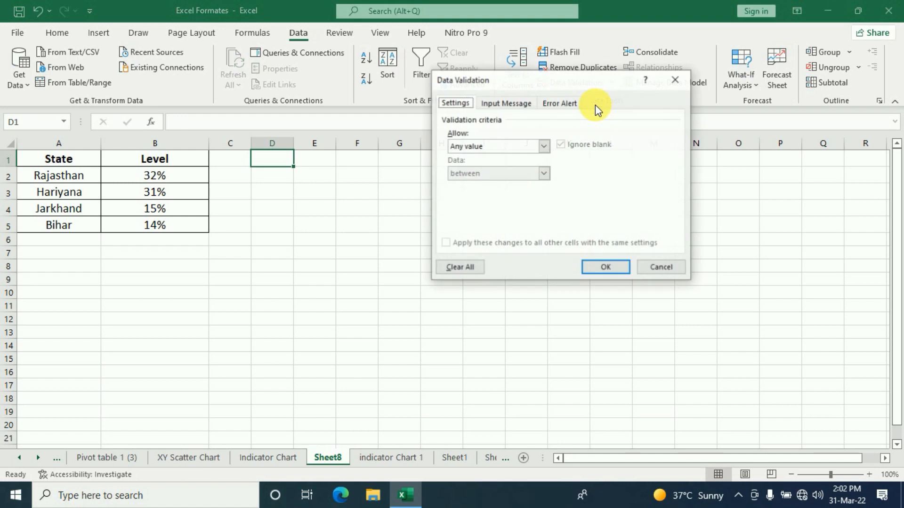
left_click(545, 147)
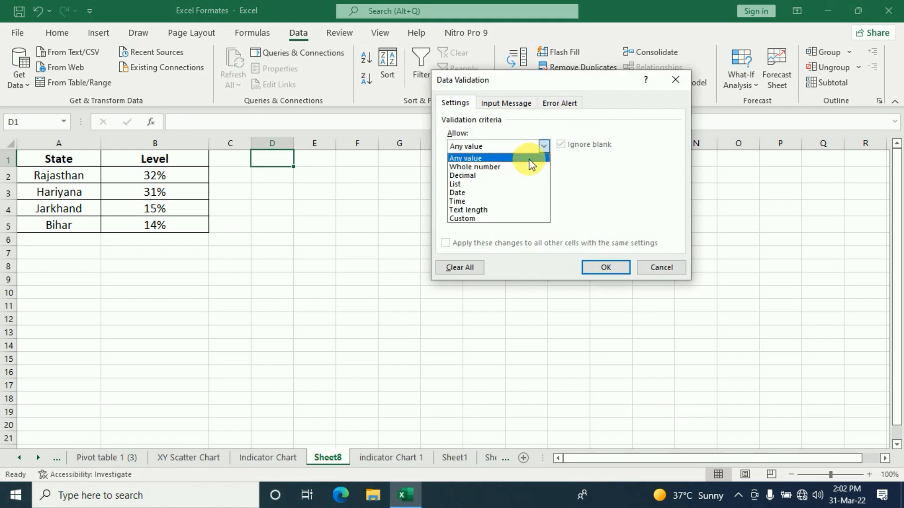
left_click(472, 183)
left_click(475, 202)
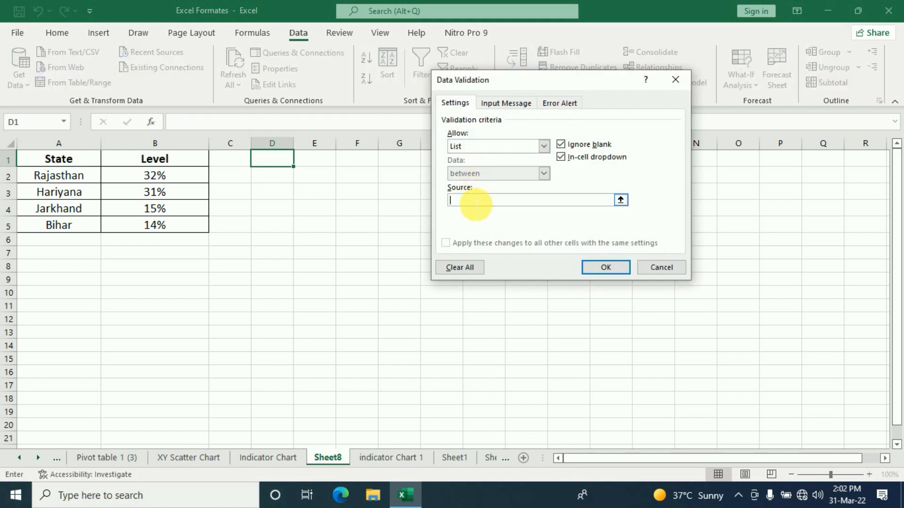
left_click_drag(61, 179, 64, 227)
left_click(606, 267)
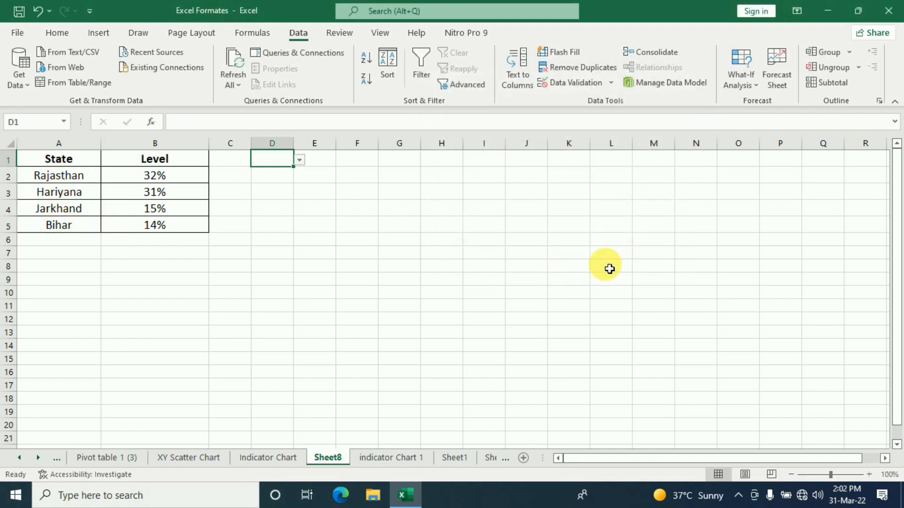
Test the list in cell D1 by choosing Hariyana, Rajasthan and finally Jarkhand.
left_click(299, 160)
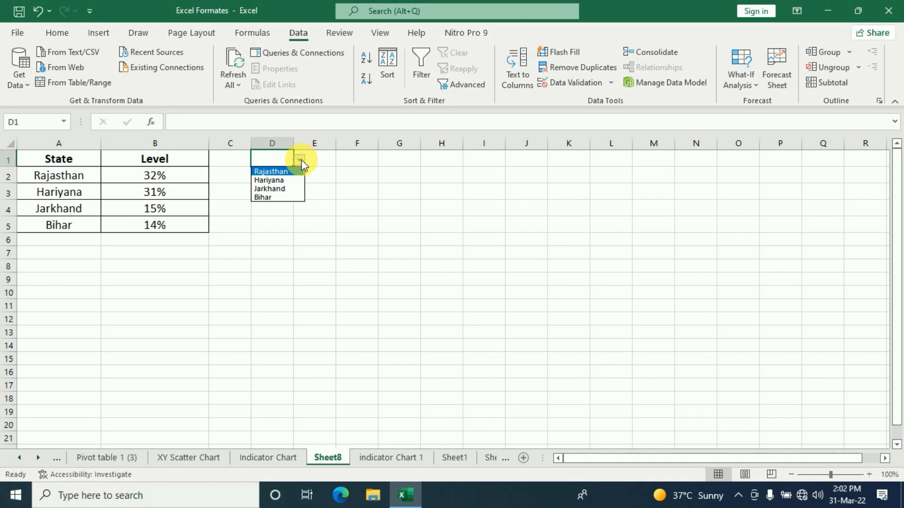
left_click(276, 178)
left_click(300, 160)
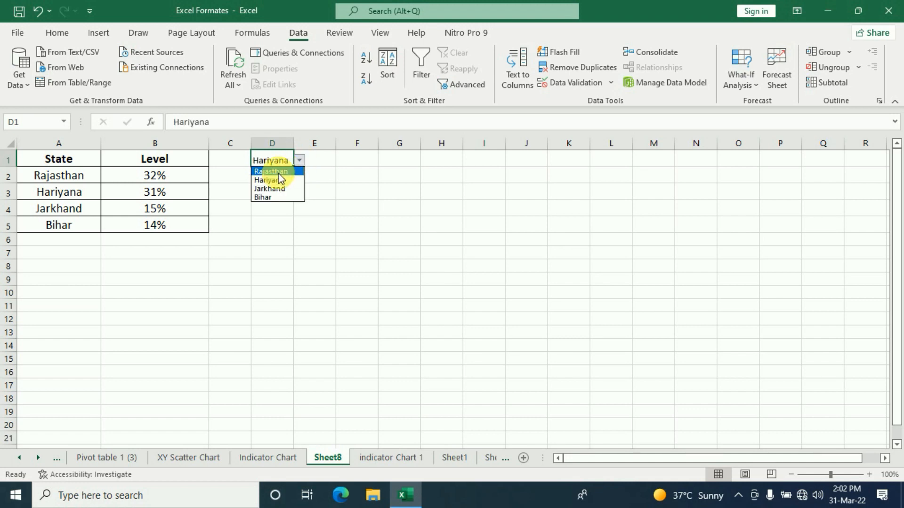
left_click(273, 171)
left_click(299, 160)
left_click(278, 189)
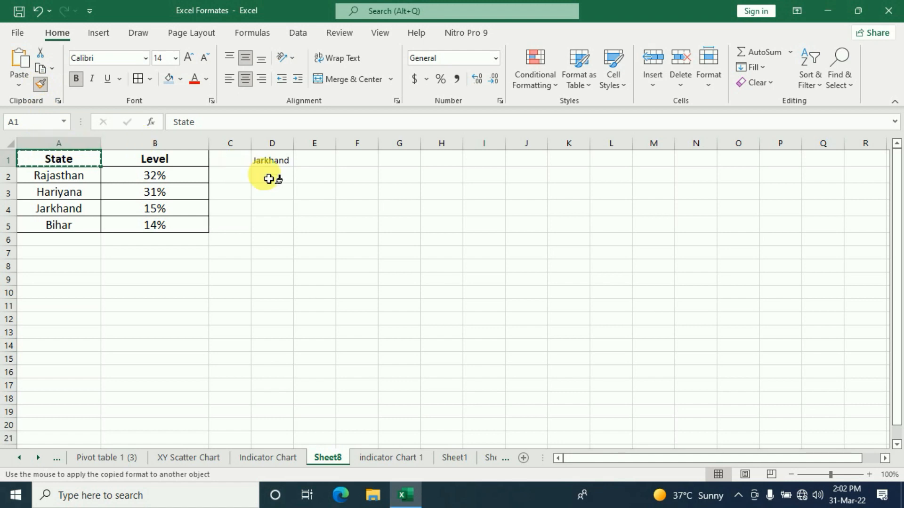
Apply the State header's formatting to cell D1 and widen column D to fit the state name.
left_click(279, 159)
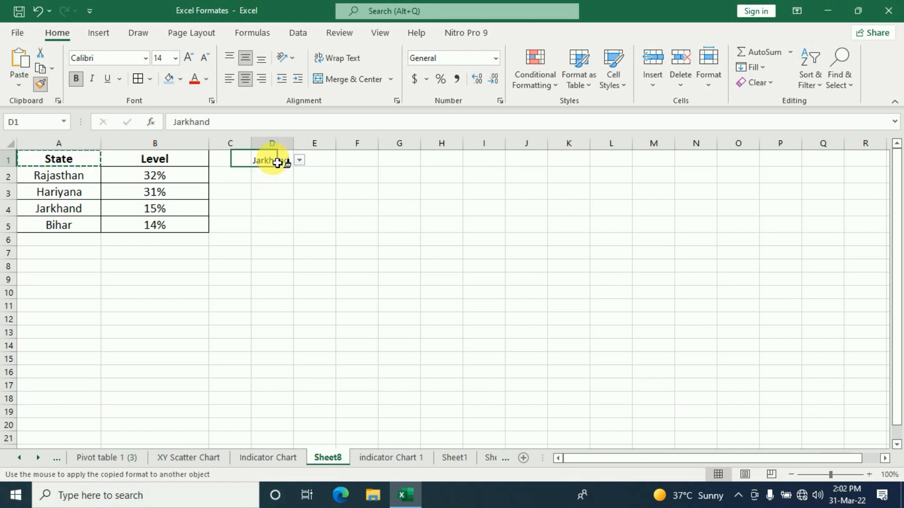
left_click_drag(302, 152, 316, 149)
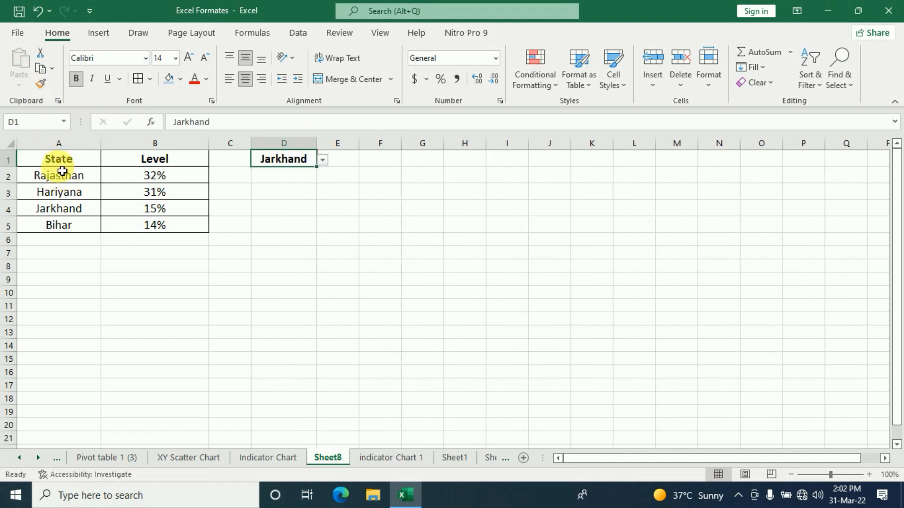
Copy the State and Level headers from A1:B1 to A8:B8.
left_click(99, 164)
left_click(142, 161)
left_click_drag(57, 161, 140, 165)
key("ctrl+c")
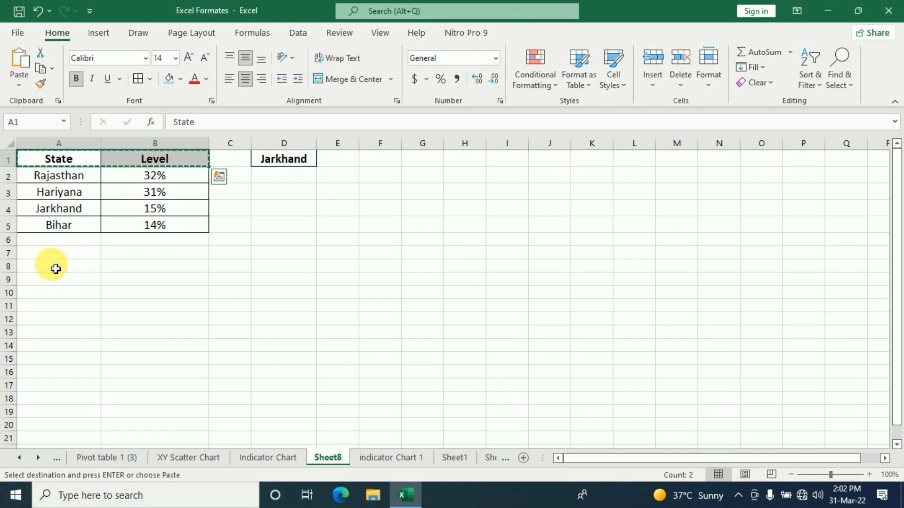
left_click(56, 265)
key("ctrl+v")
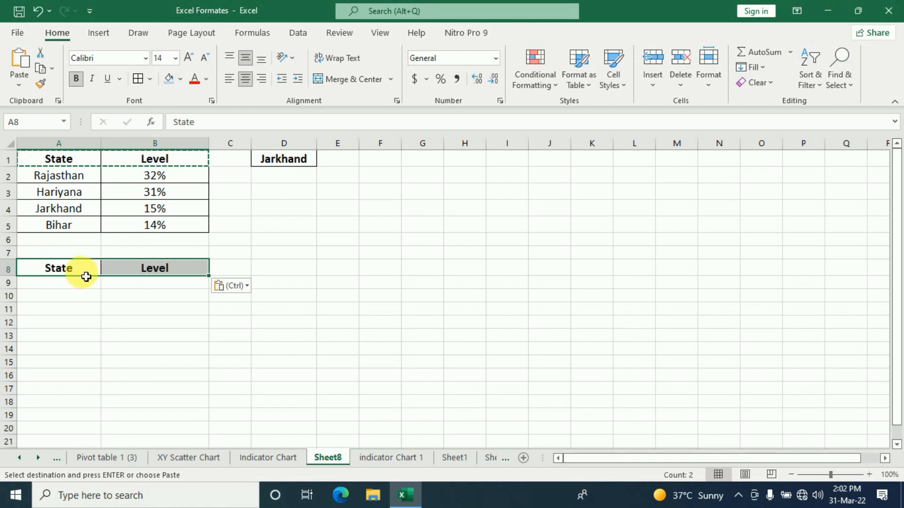
Apply all borders to the range A8:B9.
left_click(39, 271)
left_click_drag(39, 271, 151, 281)
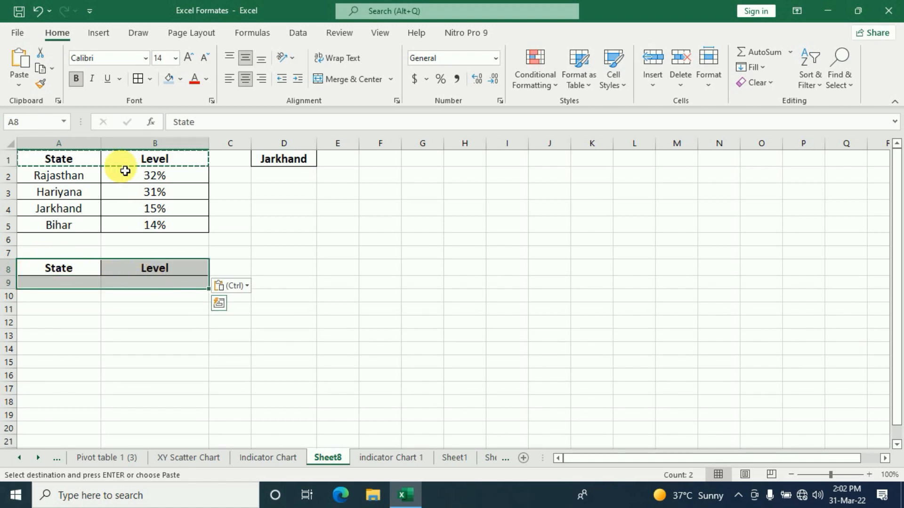
left_click(138, 79)
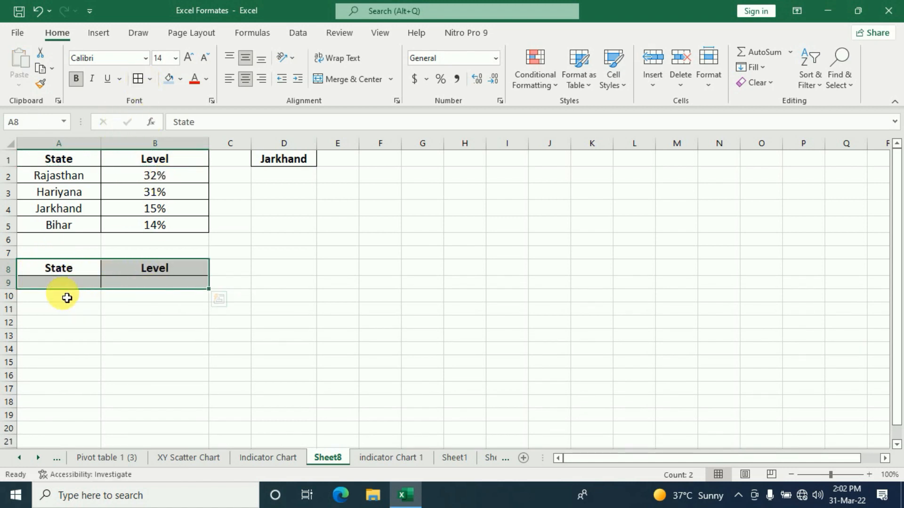
Link cell A9 to the selected state in D1 with the formula =D1.
left_click(56, 283)
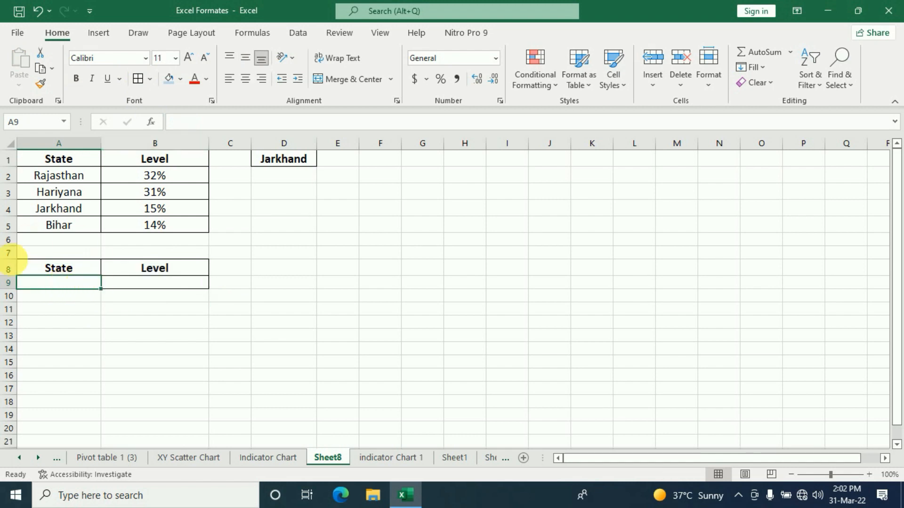
left_click(299, 160)
left_click(61, 287)
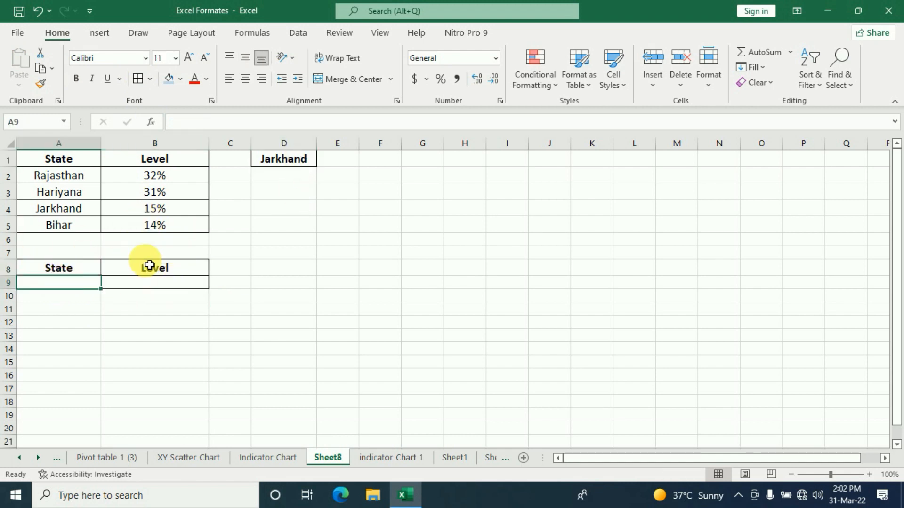
left_click(169, 287)
left_click(73, 288)
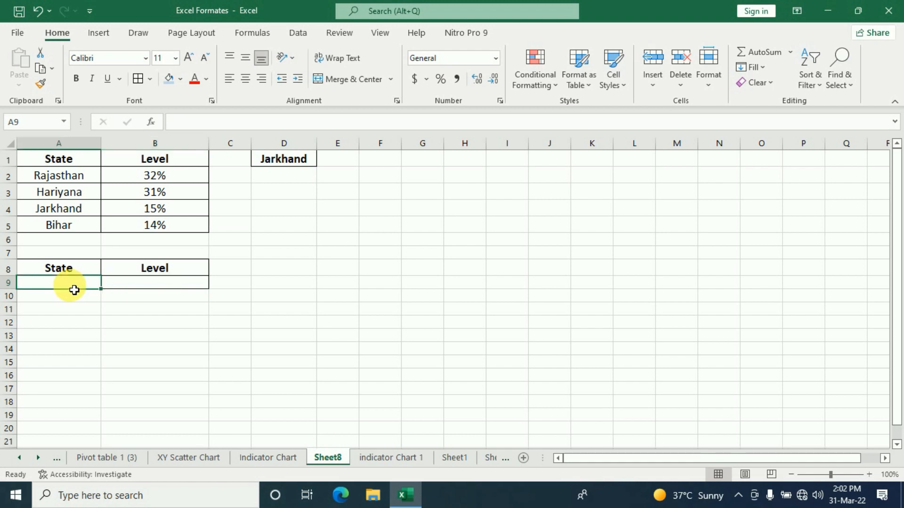
left_click(287, 168)
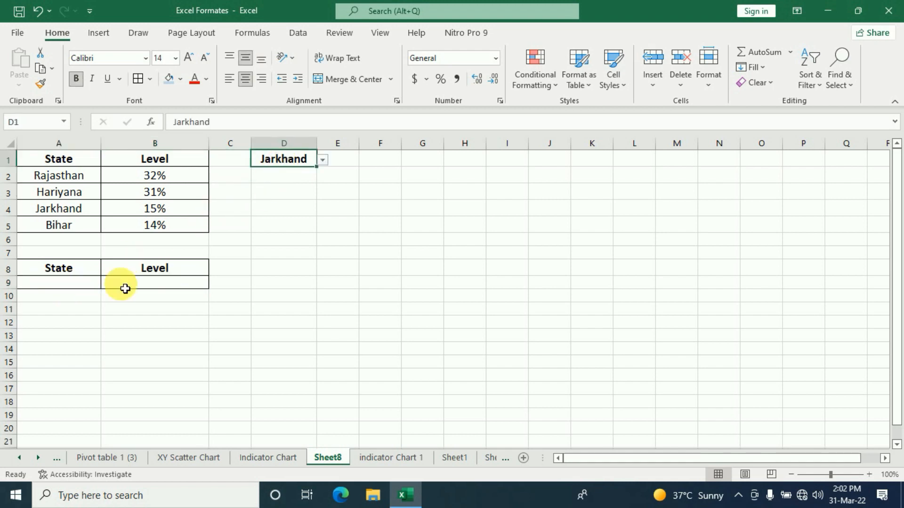
left_click(66, 285)
type("=")
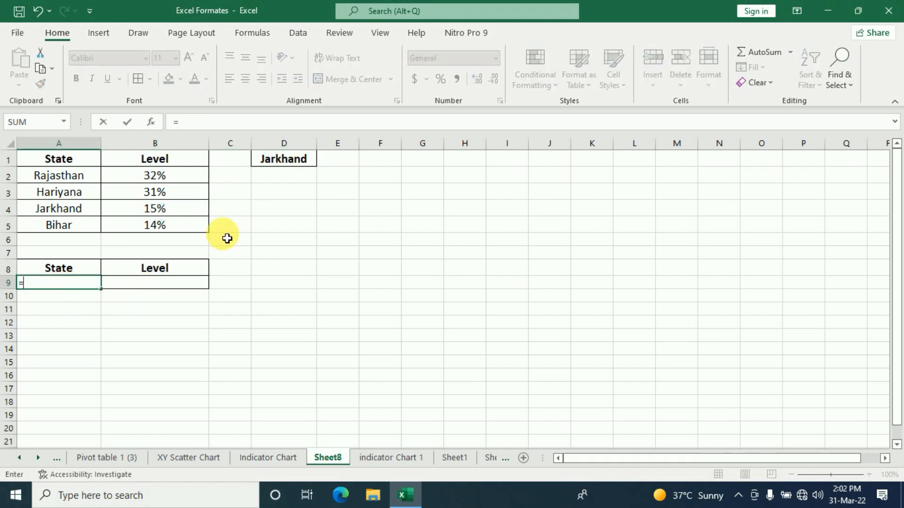
left_click(293, 164)
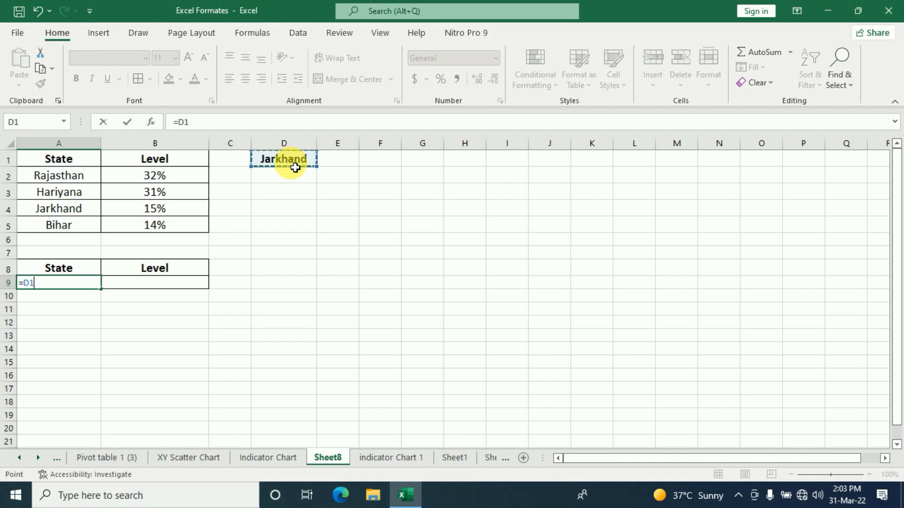
key("Return")
left_click(55, 283)
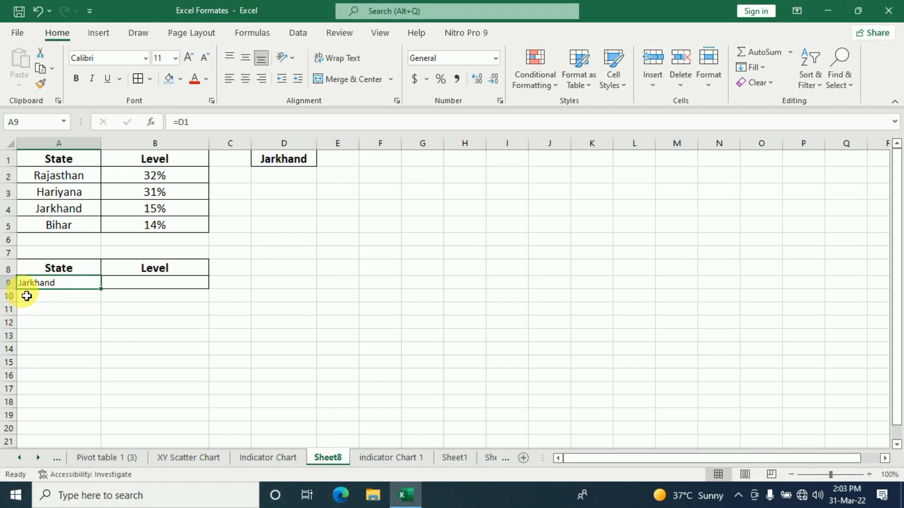
Increase the font size of cells A9:B9 to 16.
left_click_drag(40, 282, 141, 282)
left_click(189, 57)
left_click(189, 57)
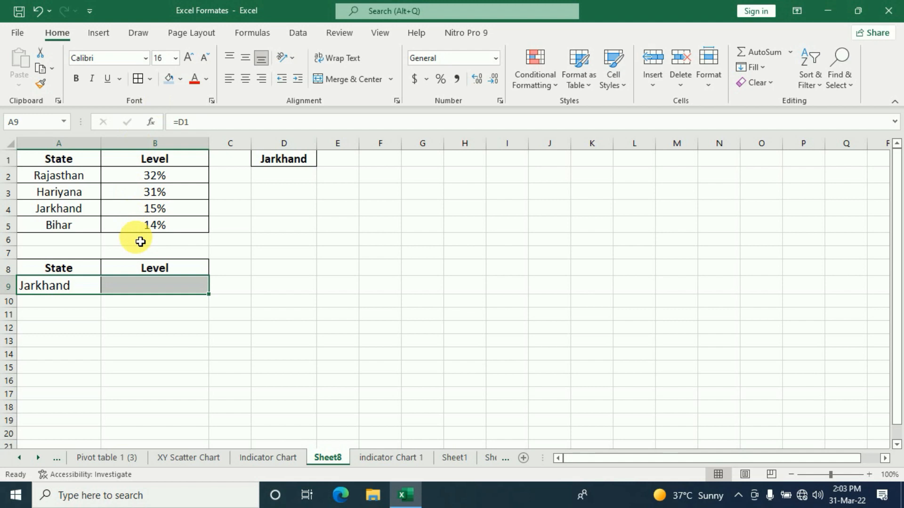
Look up the selected state's level in B9 with =VLOOKUP(A9,A1:B5,2,0) and format the cell as a percentage.
left_click(160, 286)
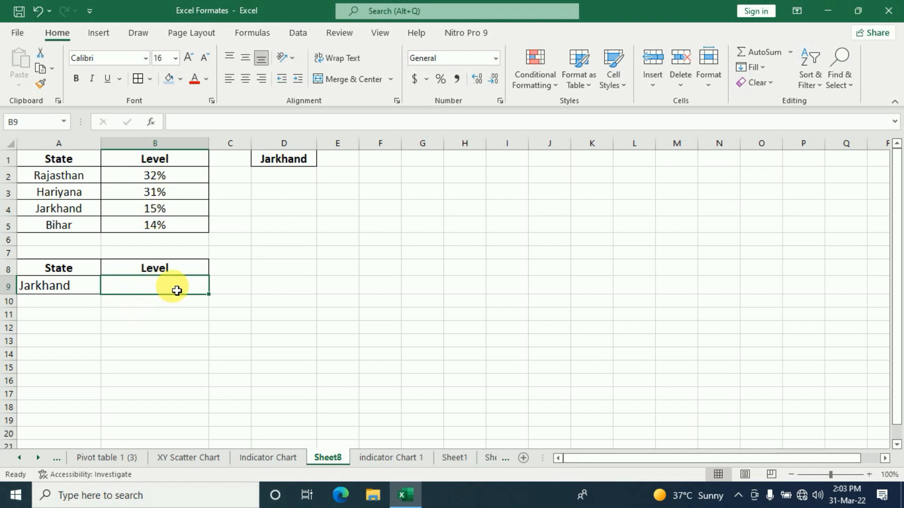
type("=")
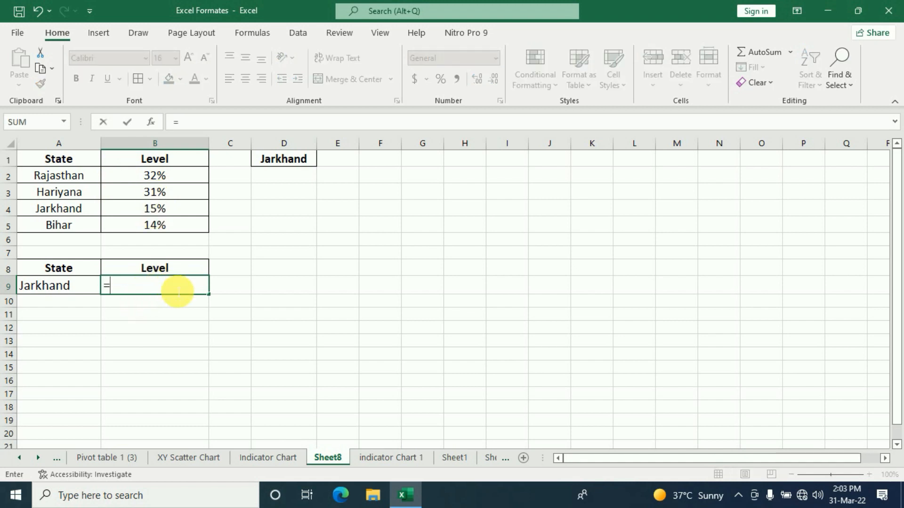
type("vlookup(")
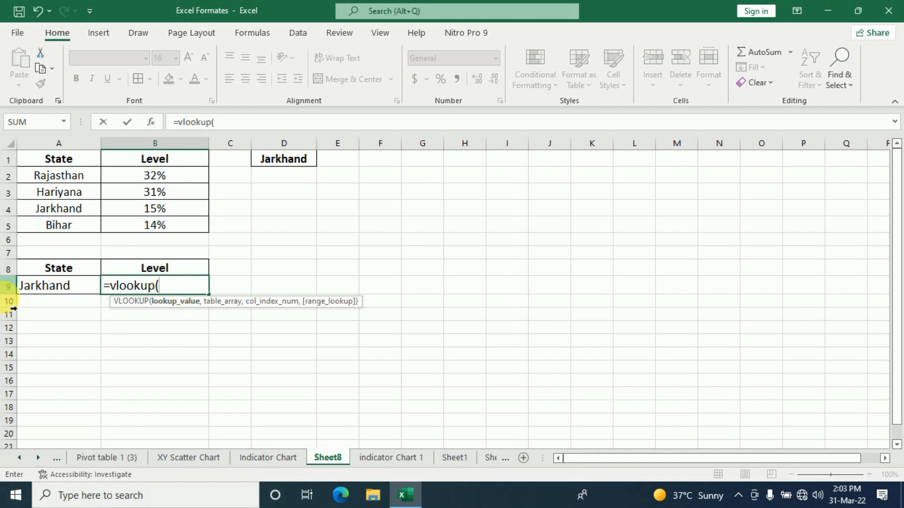
left_click(52, 289)
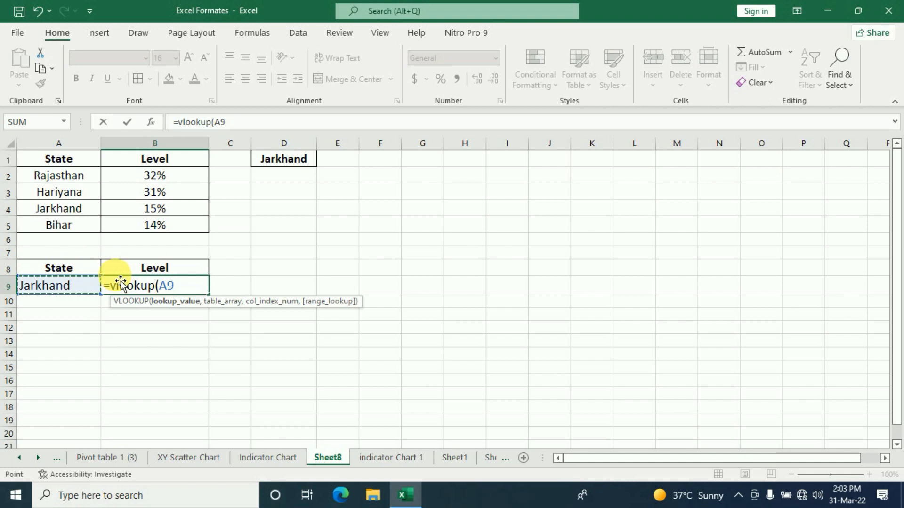
type(",")
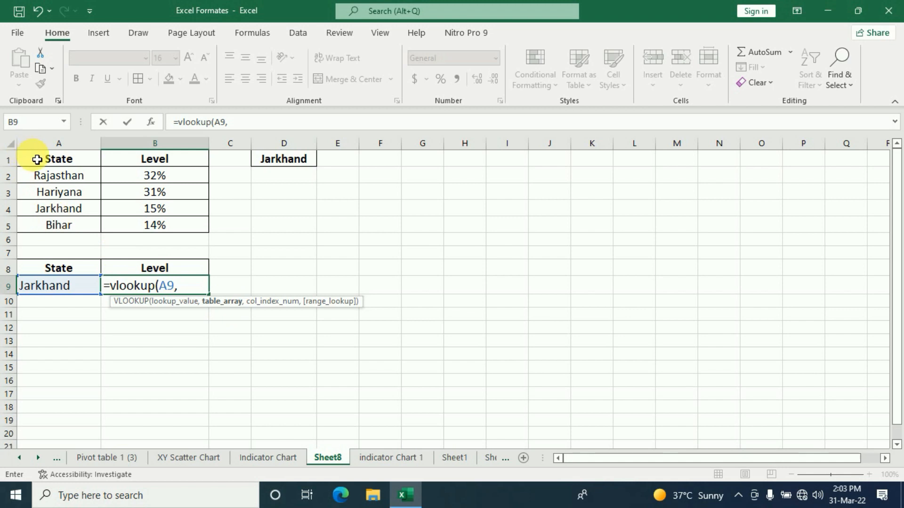
left_click_drag(43, 162, 157, 227)
type(",")
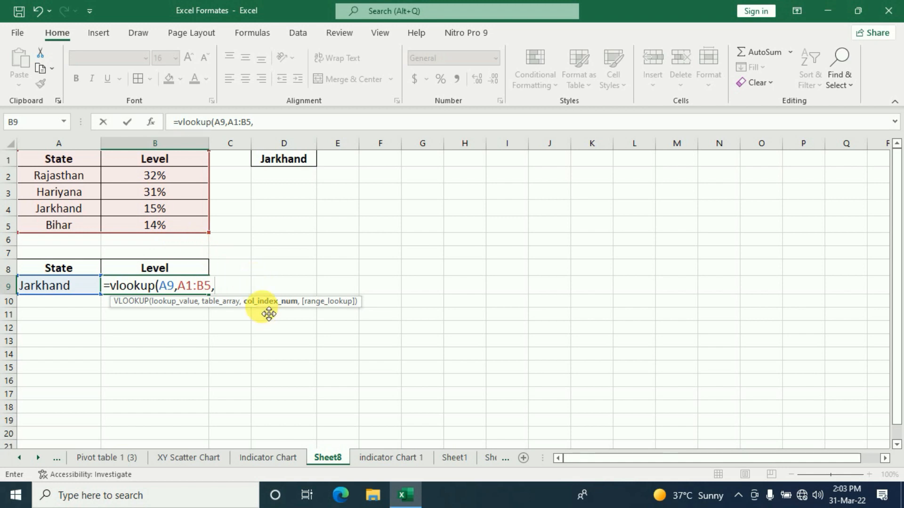
type("2,")
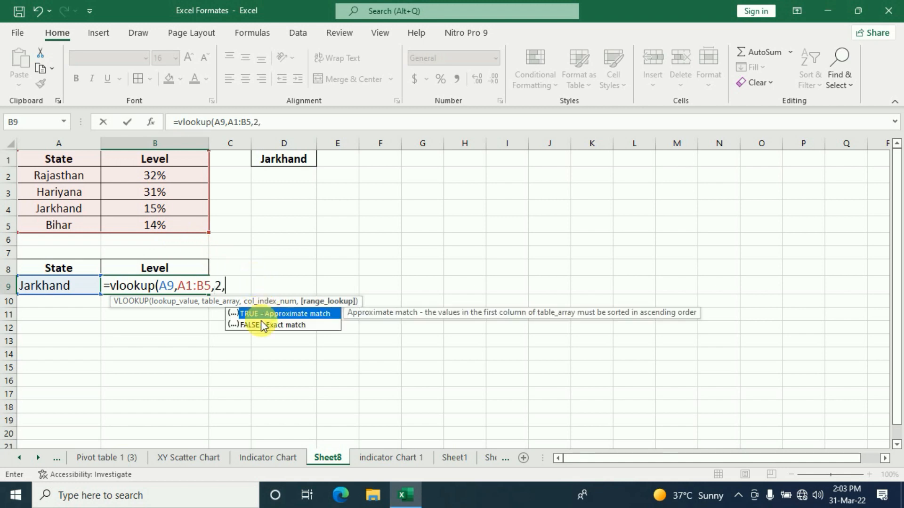
type("0")
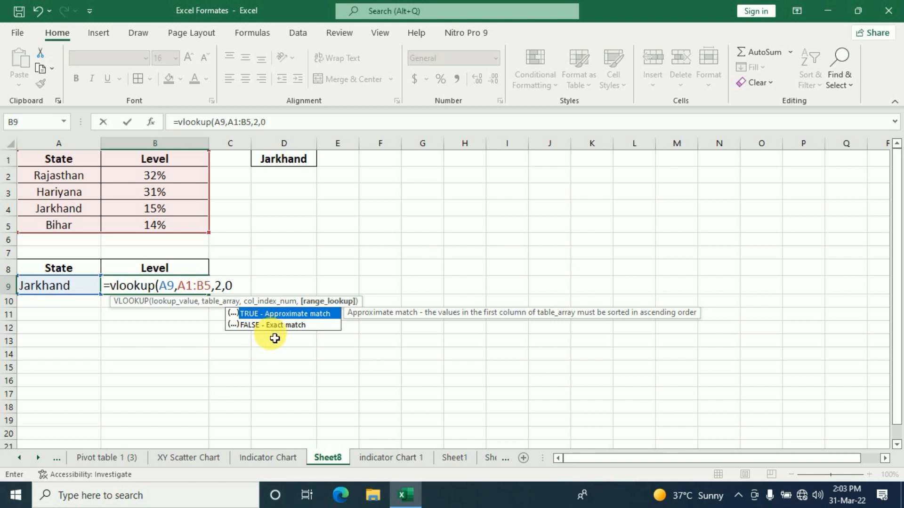
type(")")
key("Return")
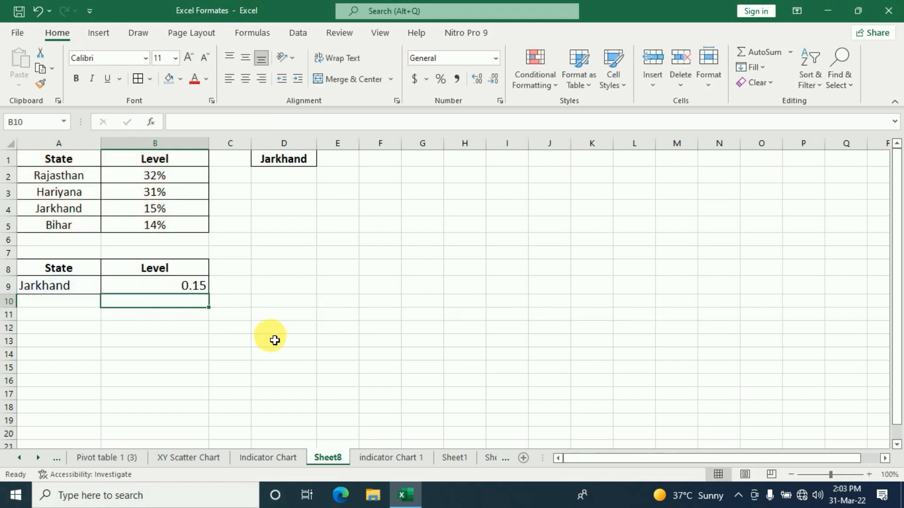
left_click(171, 286)
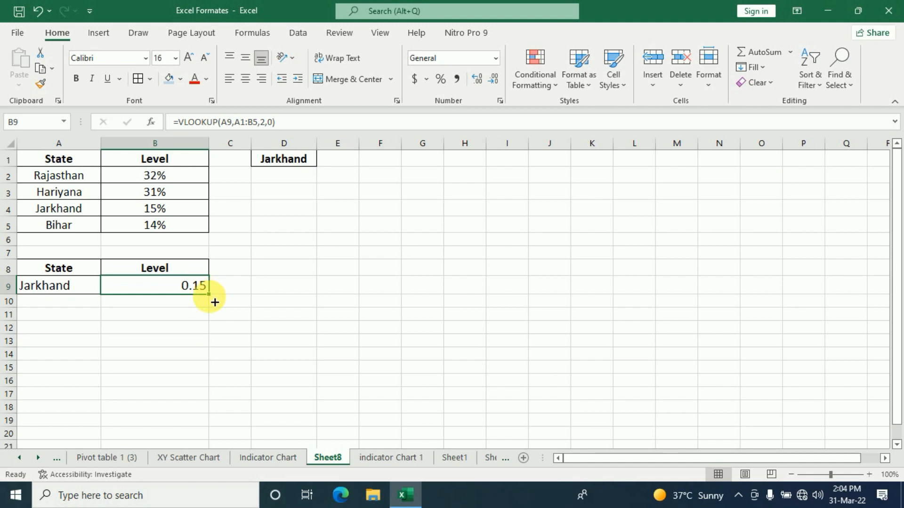
left_click(441, 79)
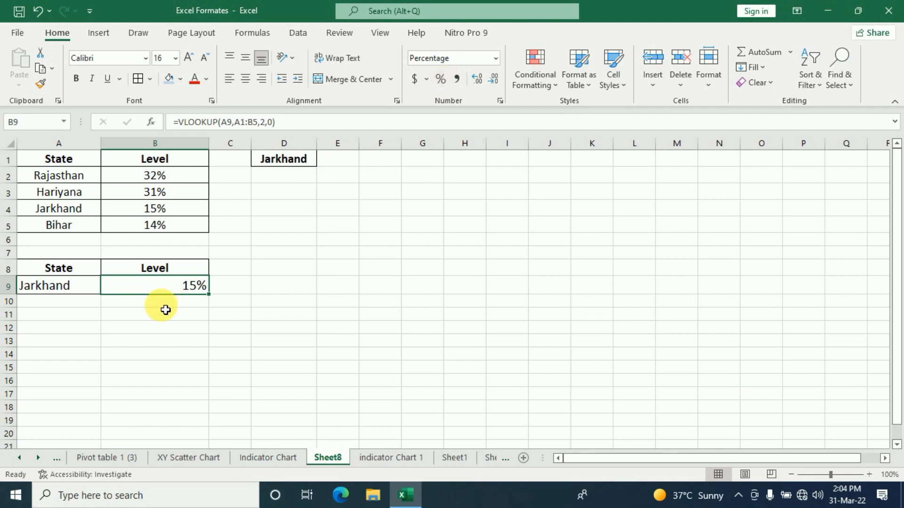
Test the state drop-down in D1 by choosing Rajasthan, then Bihar, and finally Hariyana.
left_click(286, 158)
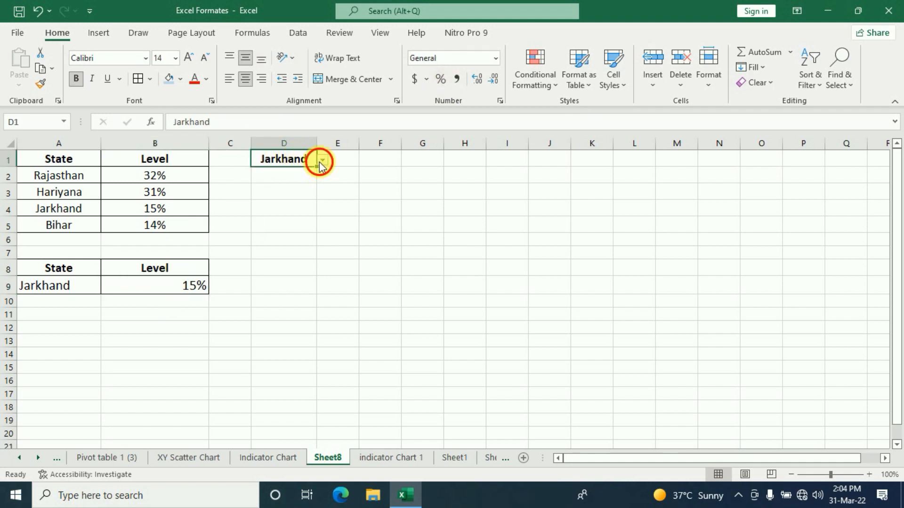
left_click(322, 162)
left_click(275, 173)
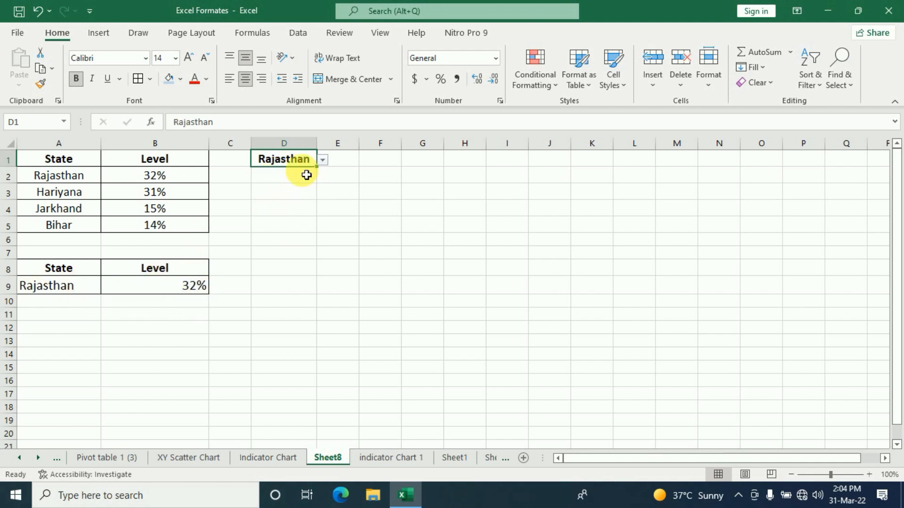
left_click(322, 160)
left_click(264, 198)
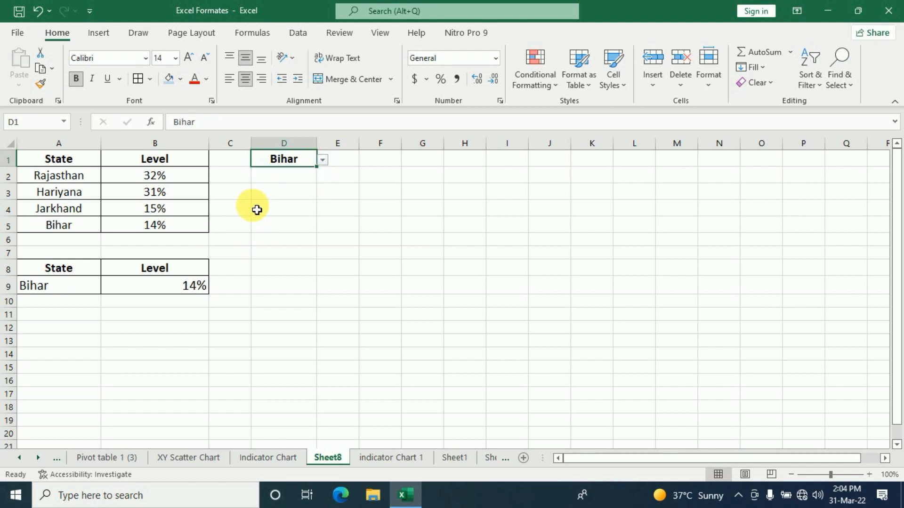
left_click(323, 161)
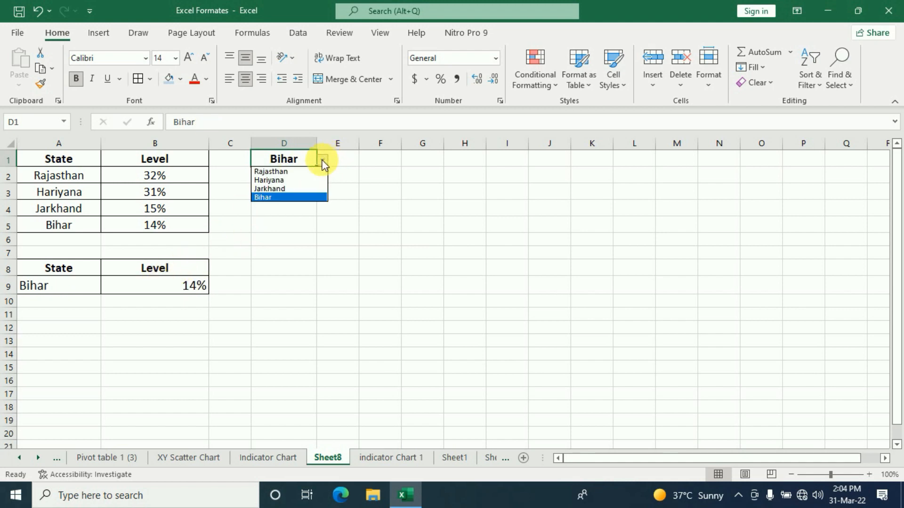
left_click(267, 178)
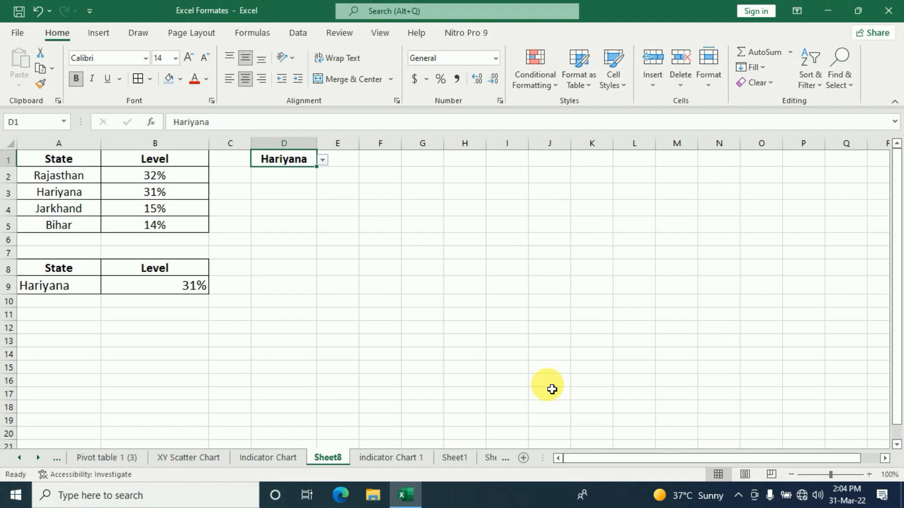
Enter 10, 20 and 30 in D4:D6 and fill the series down to 100 in D13.
left_click(281, 212)
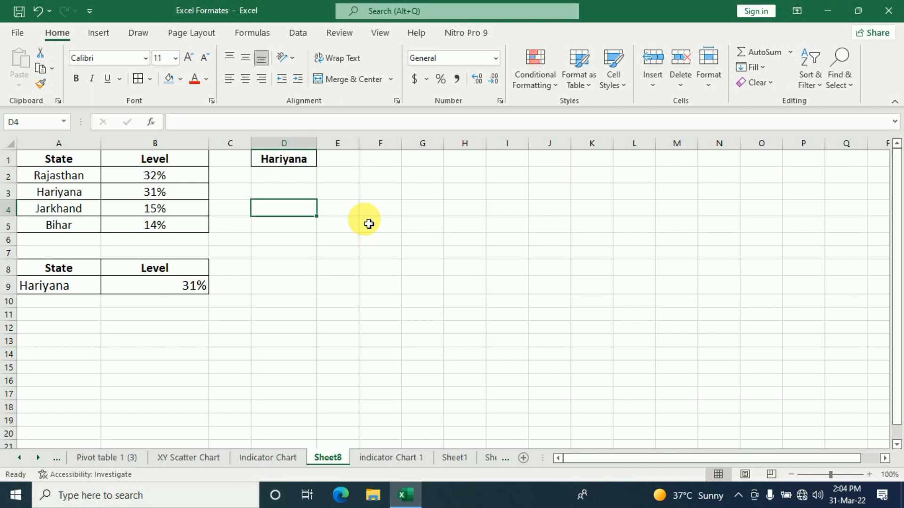
type("10")
key("Return")
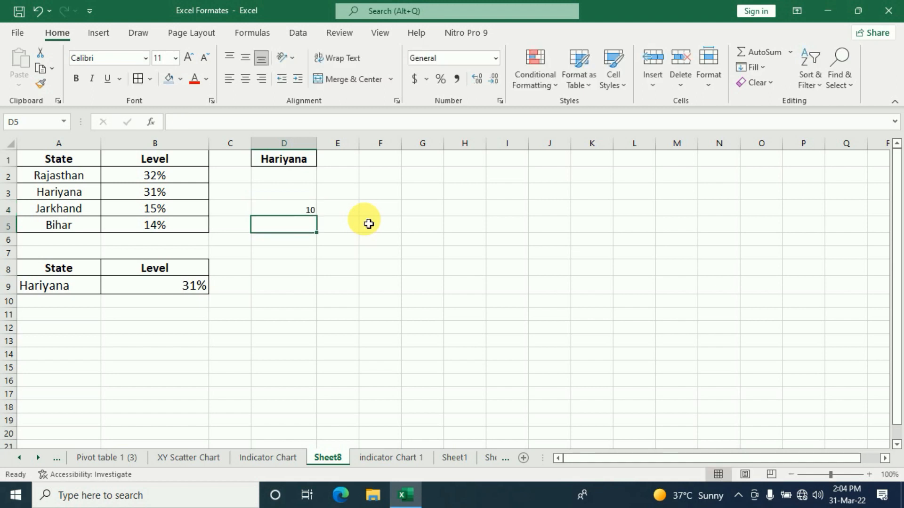
type("20")
key("Return")
type("30")
key("Return")
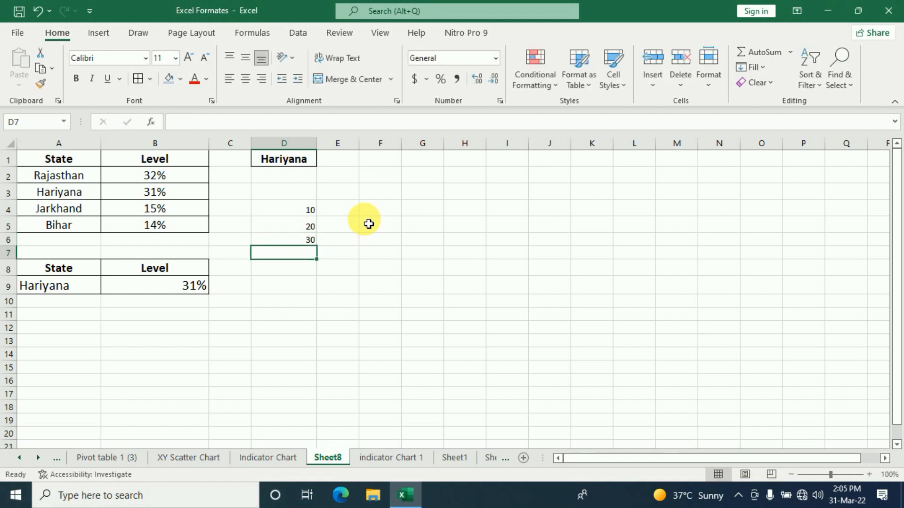
left_click(301, 327)
left_click(299, 216)
left_click_drag(298, 216, 318, 347)
Enter 9 and 19 in E4:E5 and fill the series down to 99 in E13.
left_click(336, 209)
type("9")
key("Return")
type("1")
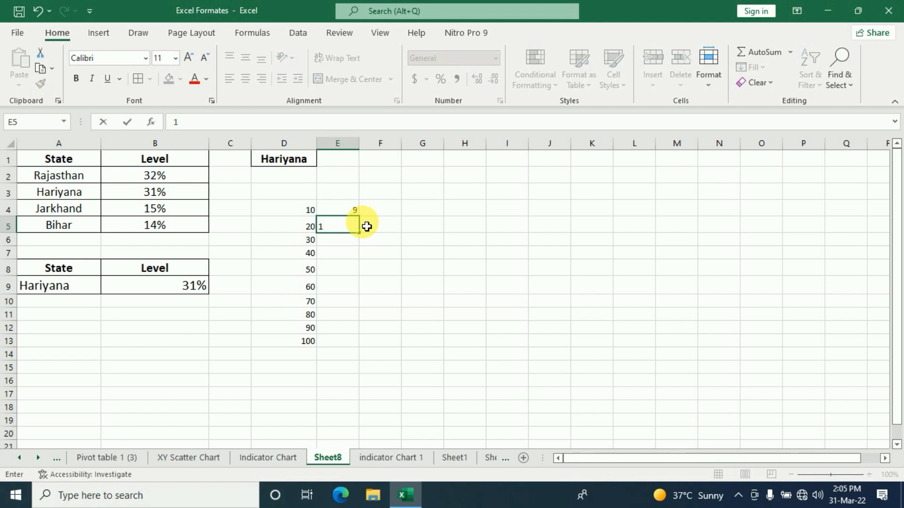
type("9")
left_click(366, 281)
left_click_drag(347, 210, 359, 349)
Extend the number series in D4:E13 across to column M to complete the 1 to 100 grid.
left_click_drag(303, 214, 688, 336)
left_click(685, 215)
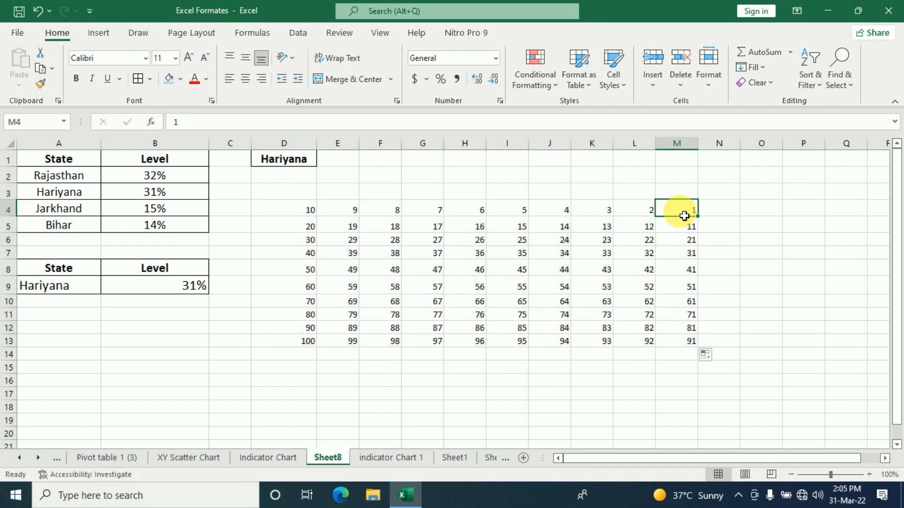
left_click(632, 214)
Set the column width of the number grid D4:M13 to 5.
left_click_drag(292, 210, 662, 347)
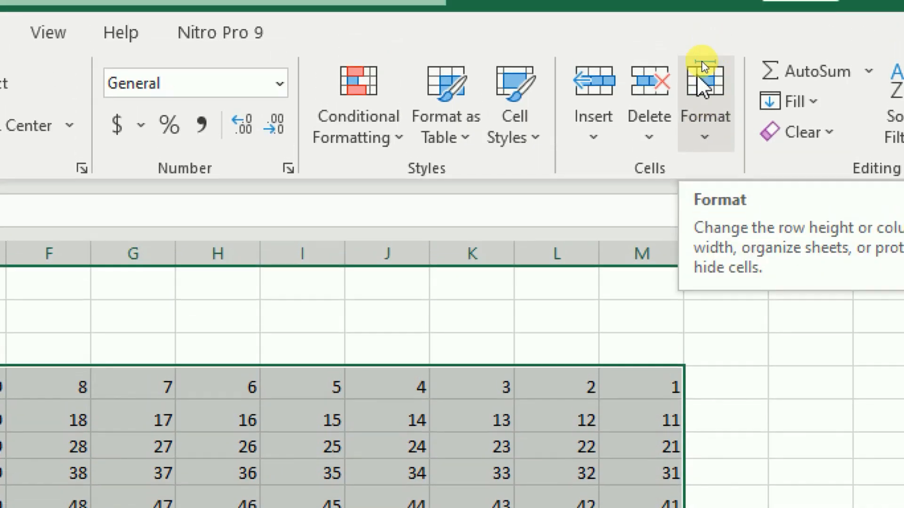
left_click(712, 136)
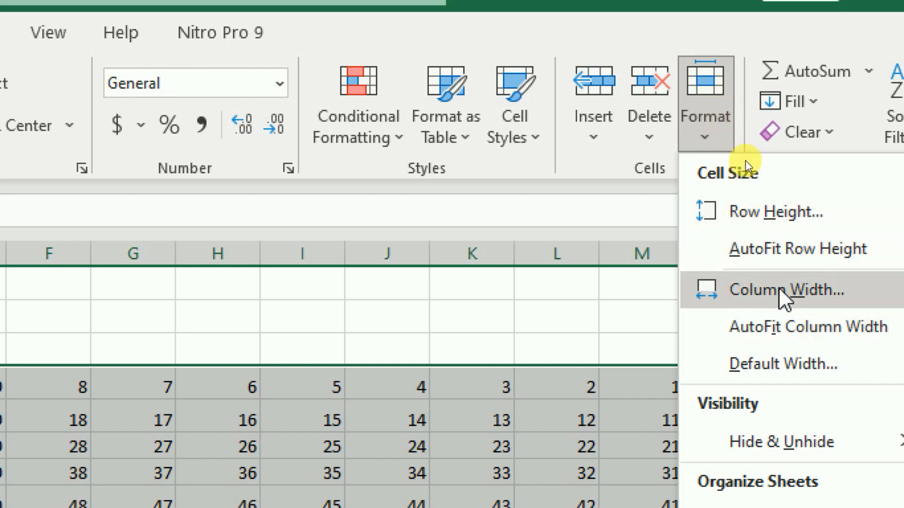
left_click(728, 291)
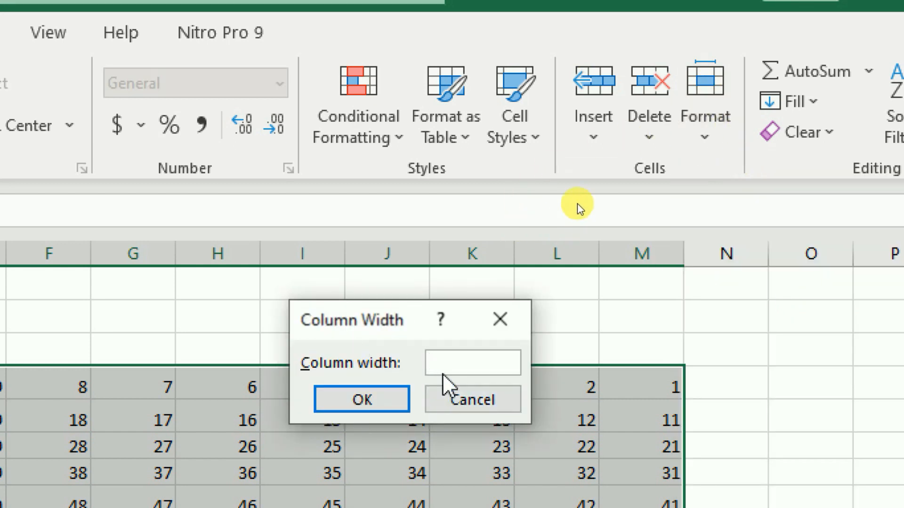
type("5")
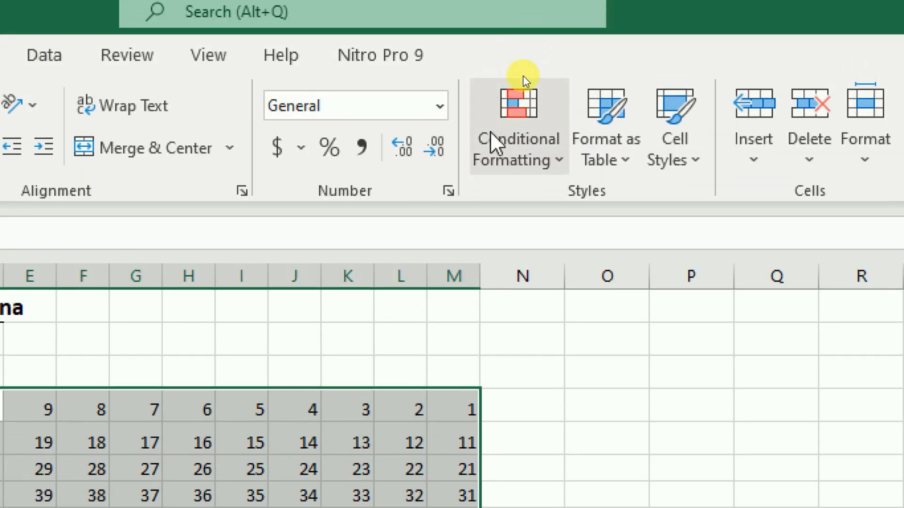
Start a formula-based conditional formatting rule for the number grid D4:M13 and enter the formula =D4<=$B$9.
left_click(556, 161)
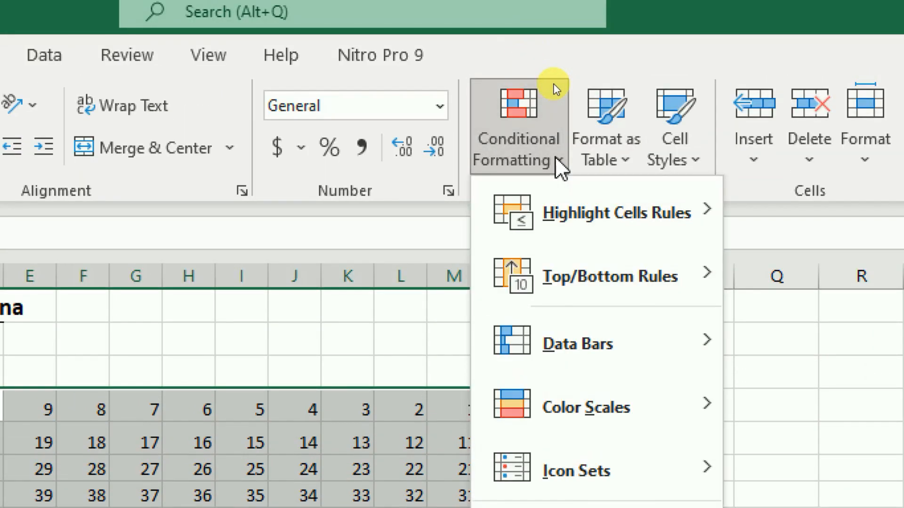
mouse_move(588, 330)
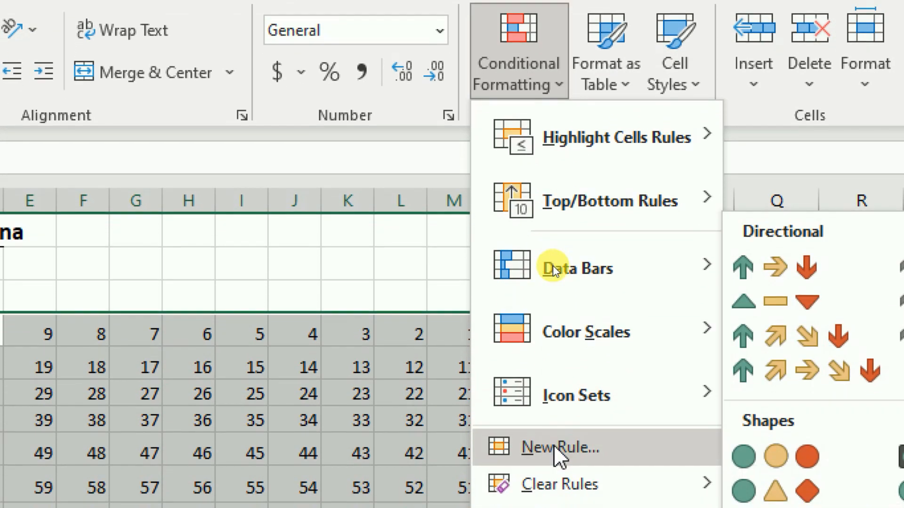
left_click(553, 446)
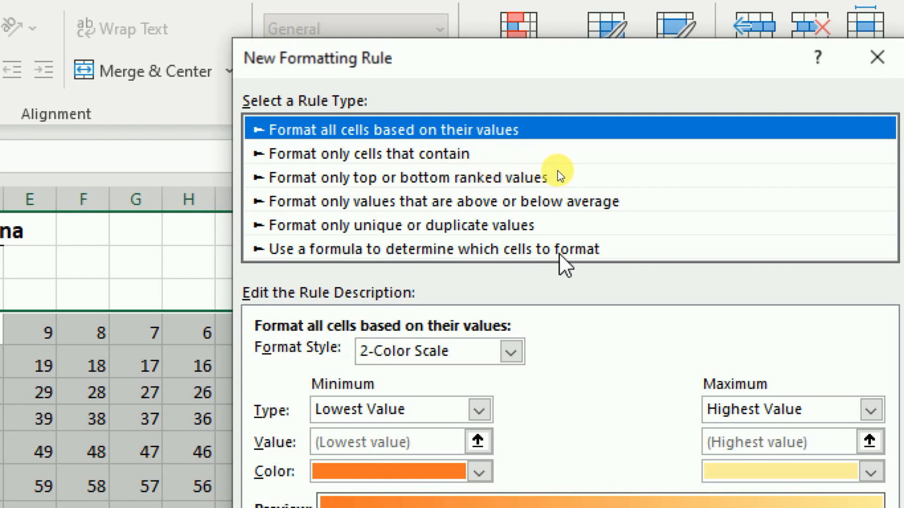
left_click(326, 254)
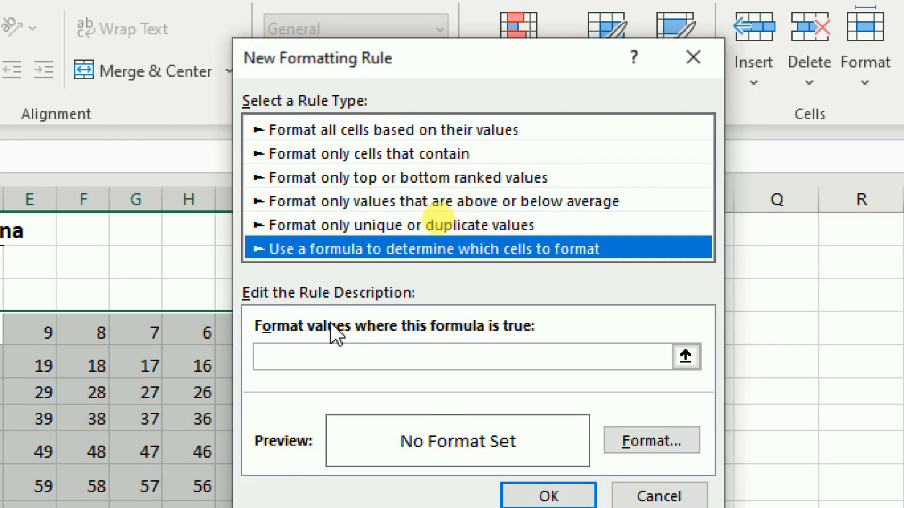
left_click(297, 352)
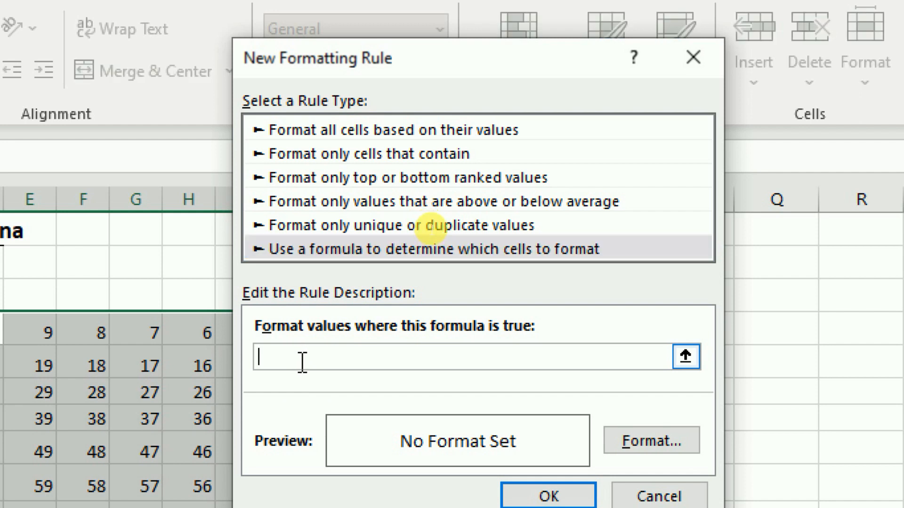
type("=")
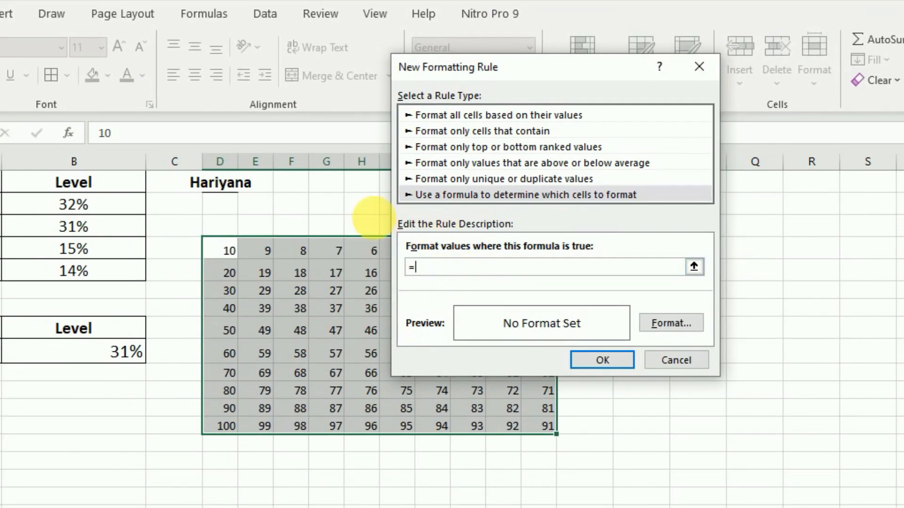
left_click(233, 253)
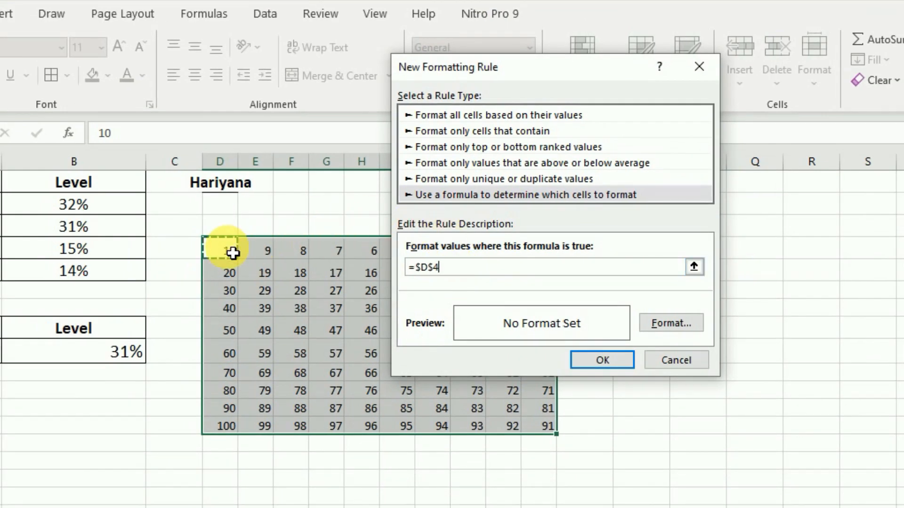
left_click(438, 267)
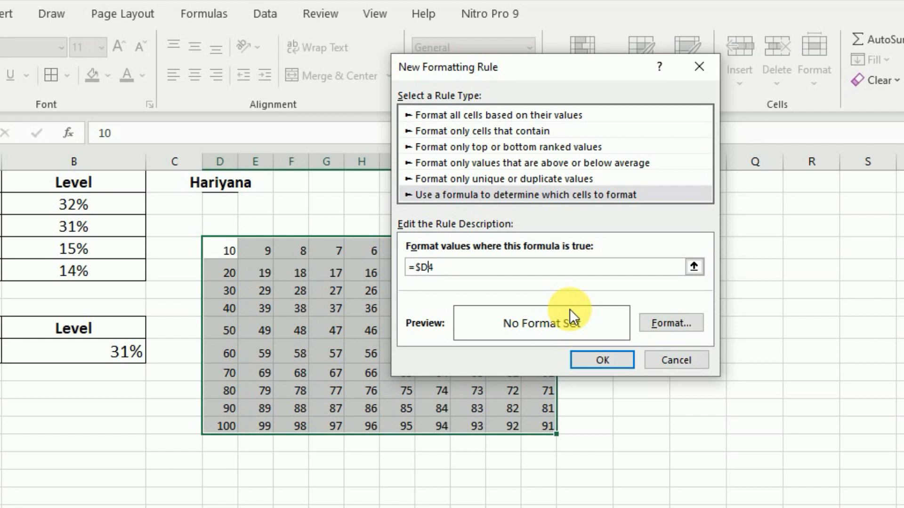
left_click(425, 271)
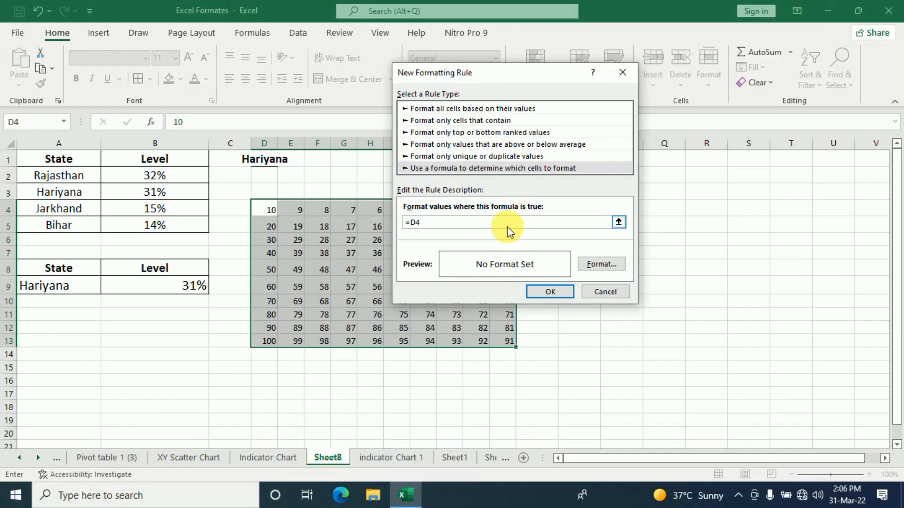
type("<=")
left_click(173, 289)
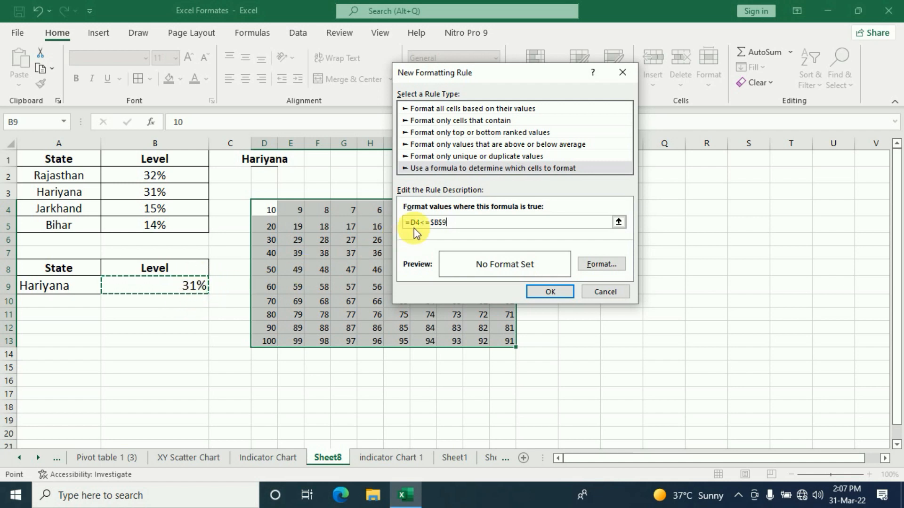
Complete the rule formula as =D4<=$B$9*100, give it a light gold fill, and apply the rule to the grid.
type("*")
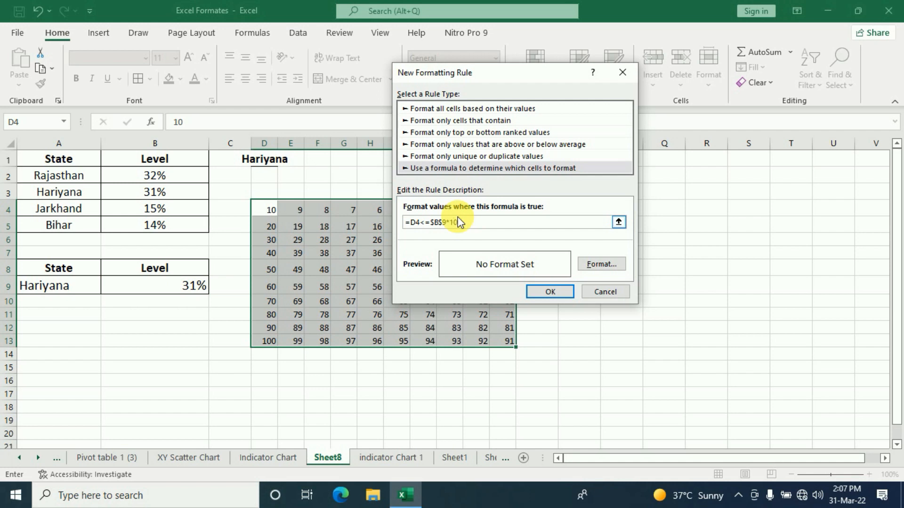
type("100")
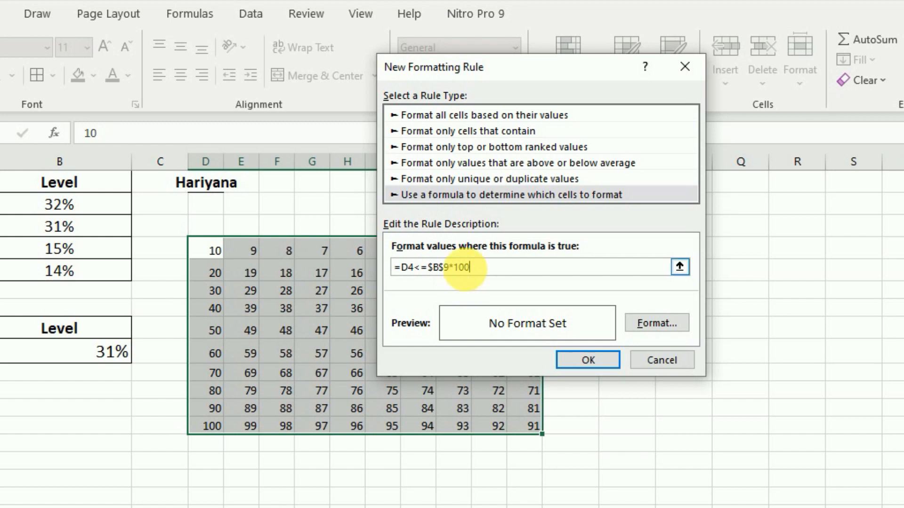
left_click(674, 327)
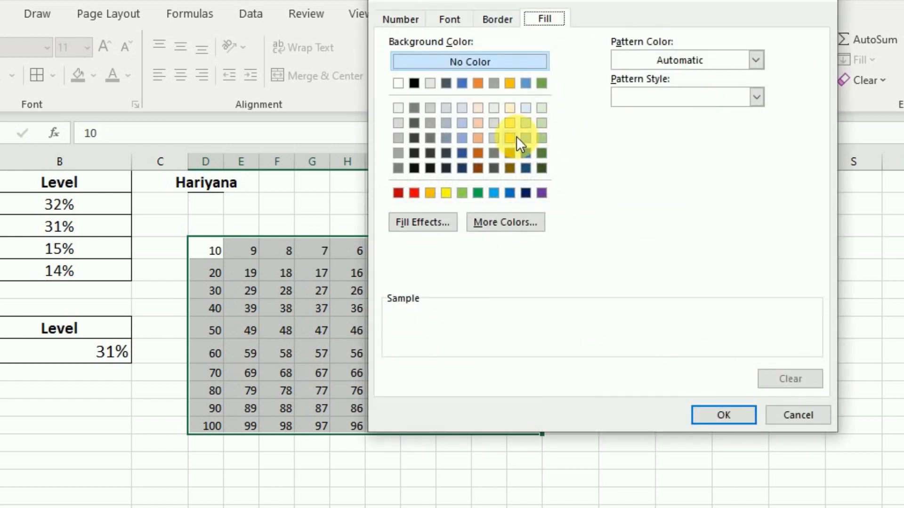
left_click(512, 137)
left_click(710, 411)
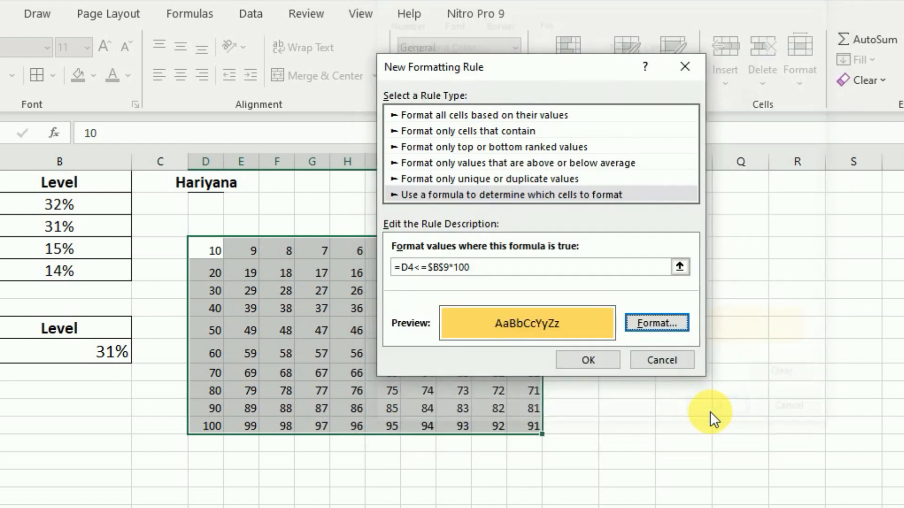
left_click(588, 361)
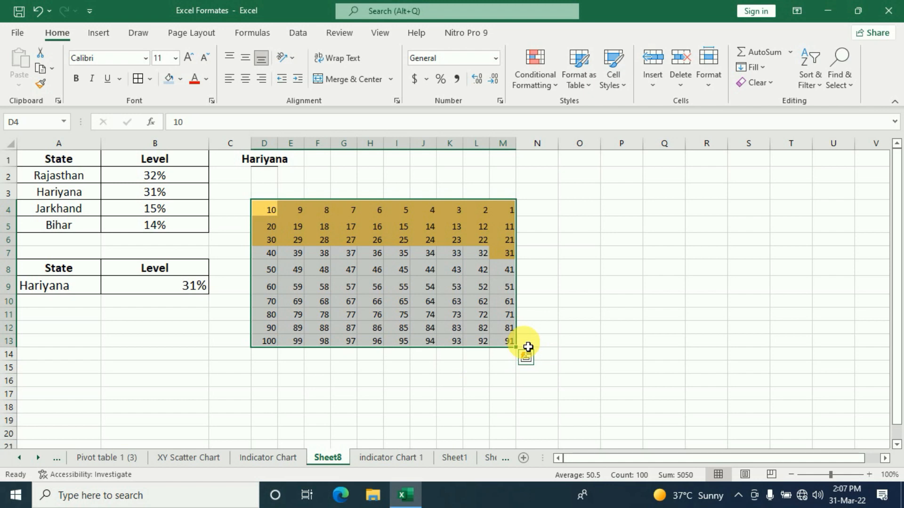
Choose Rajasthan from the state drop-down in D1 and widen column D until the state name fits.
left_click(275, 167)
left_click_drag(283, 152, 289, 149)
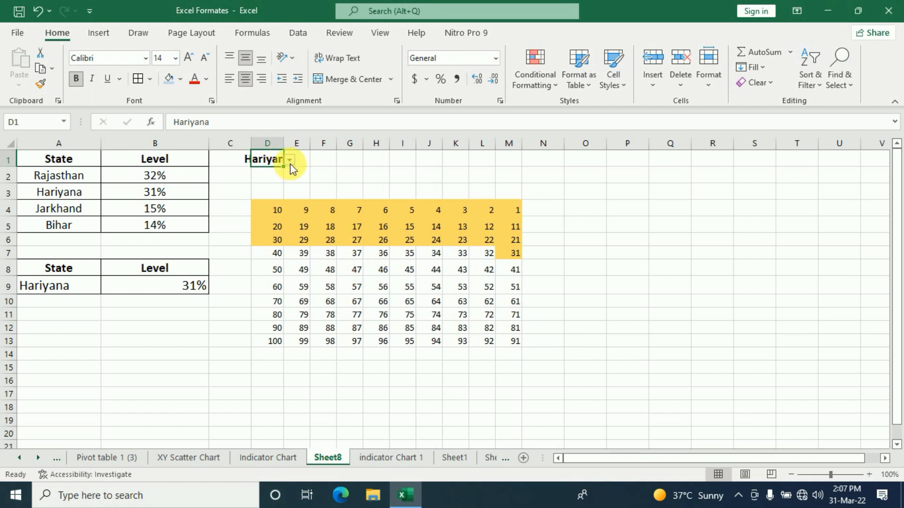
left_click(290, 161)
left_click(275, 182)
left_click(289, 160)
left_click(264, 170)
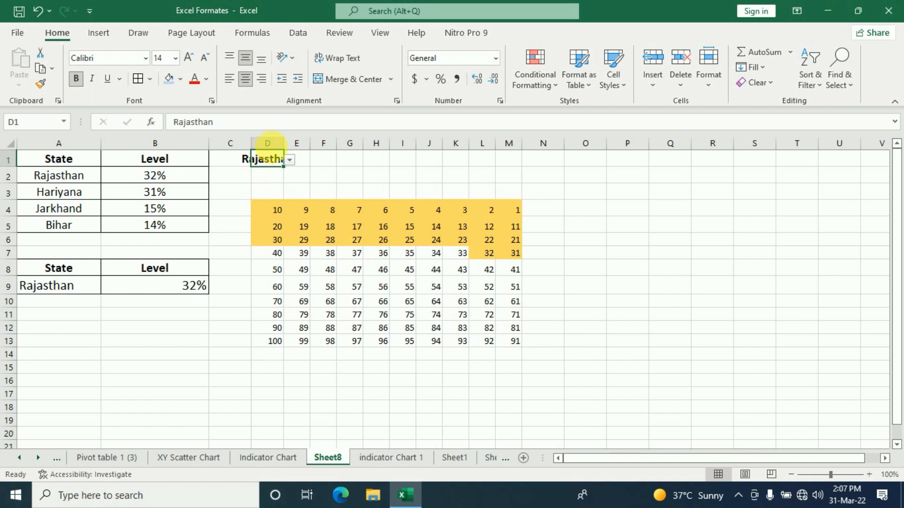
left_click_drag(250, 144, 302, 151)
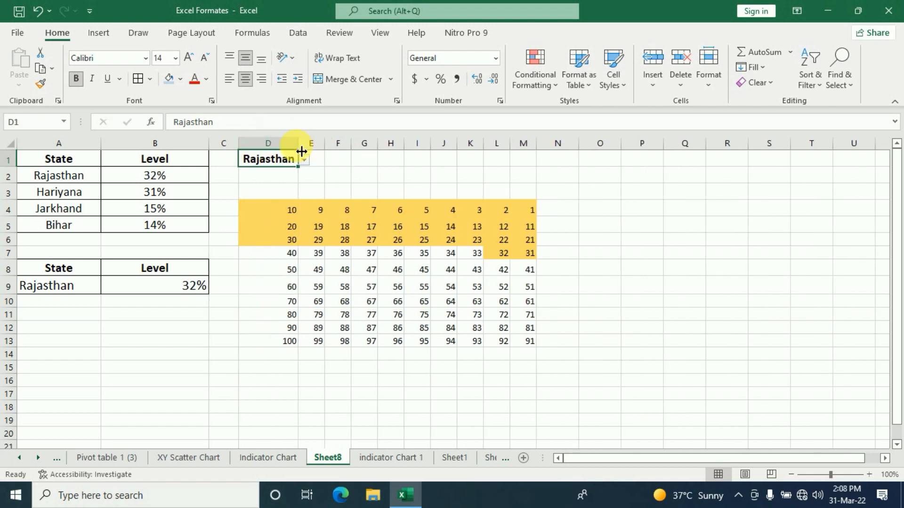
Test the indicator grid by choosing Jarkhand, Bihar, Rajasthan and Hariyana from the D1 drop-down, ending on Rajasthan.
left_click(305, 160)
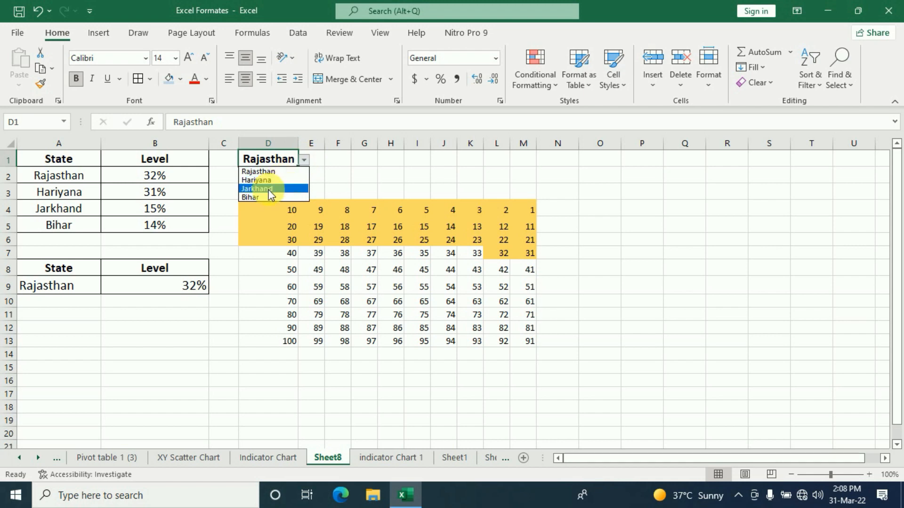
left_click(266, 188)
left_click(305, 160)
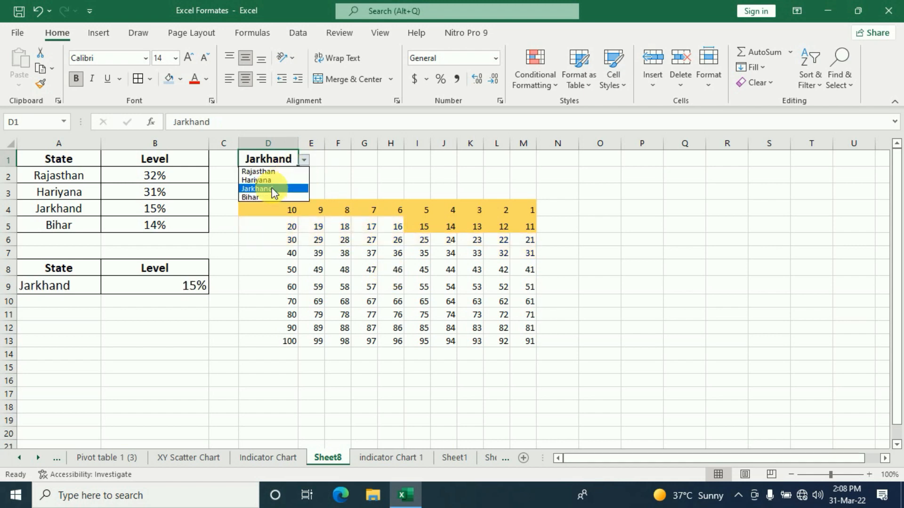
left_click(267, 198)
left_click(304, 160)
left_click(281, 172)
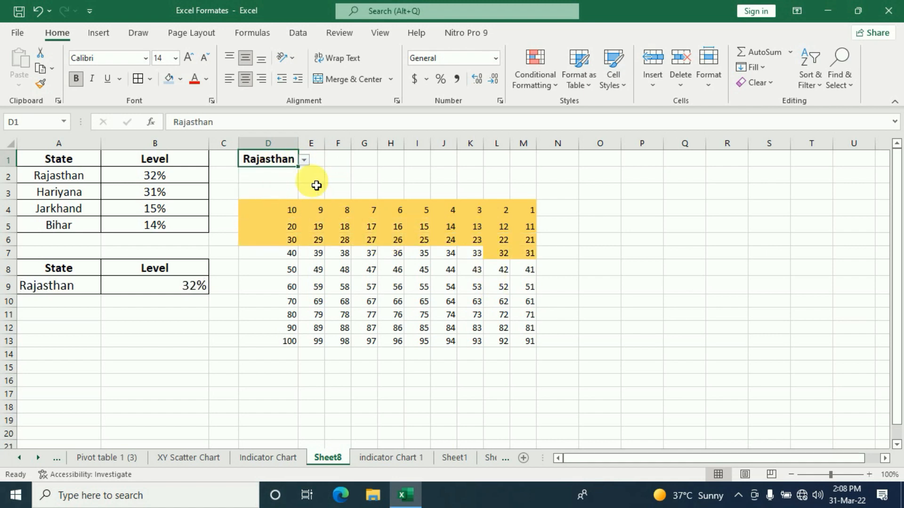
left_click(304, 161)
left_click(278, 181)
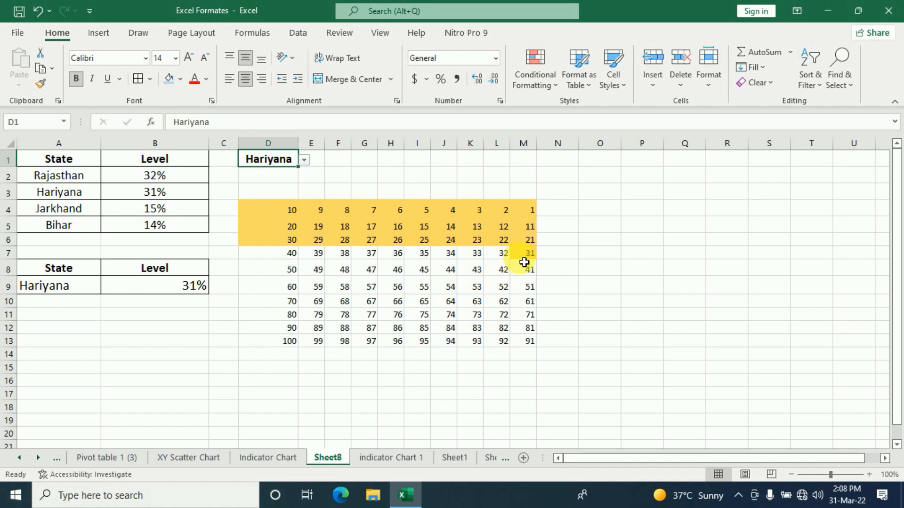
left_click(304, 160)
left_click(277, 171)
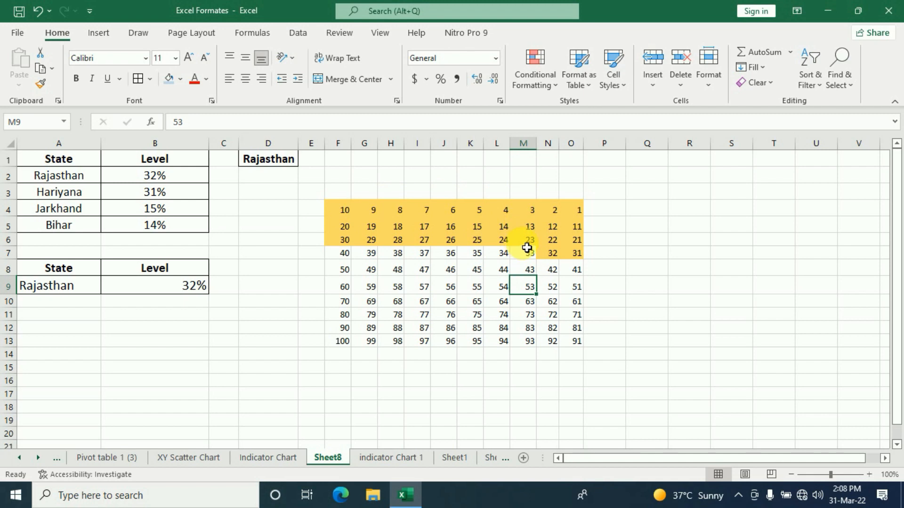
Check the finished example on the indicator Chart 1 sheet, and hide the numbers in Sheet8's grid F4:O13 with the custom number format ;.
left_click(398, 459)
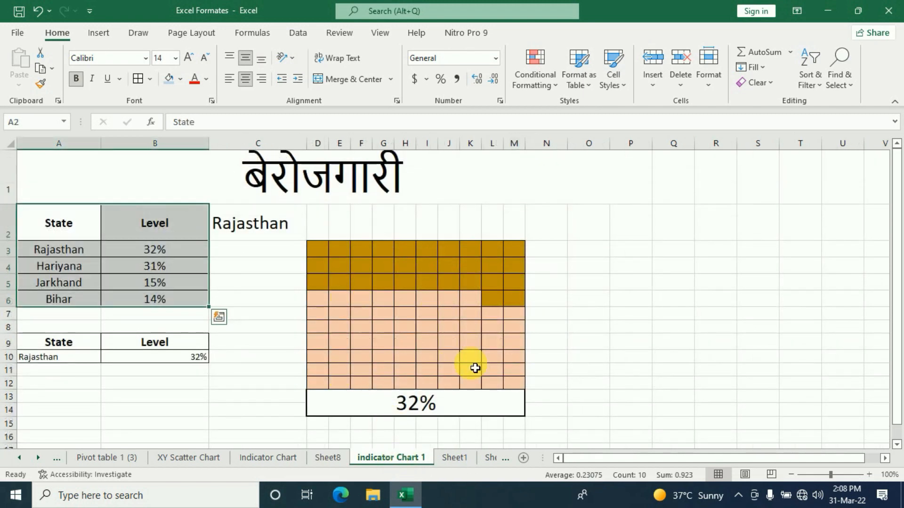
left_click(330, 457)
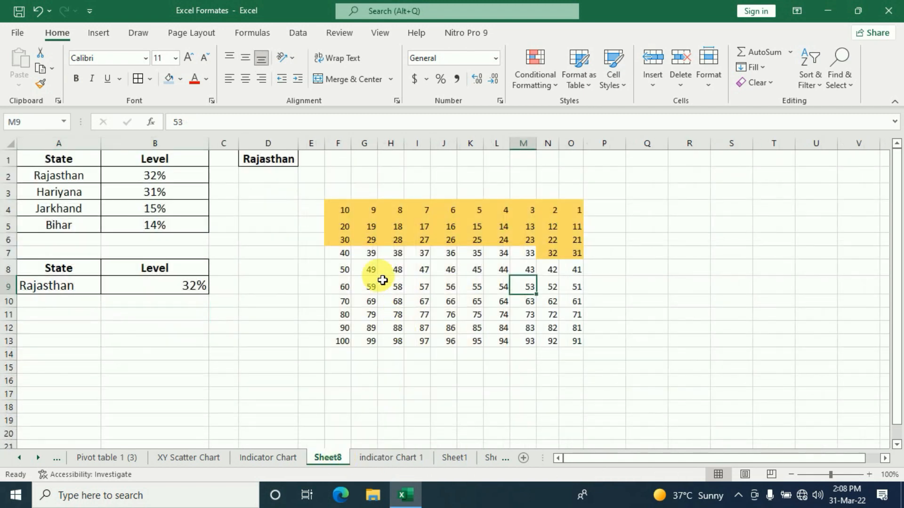
left_click_drag(346, 216, 571, 342)
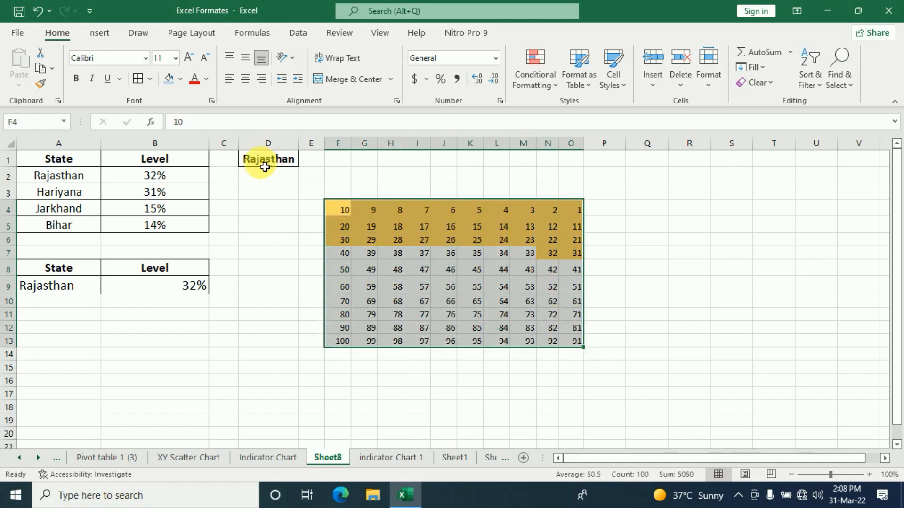
left_click(714, 85)
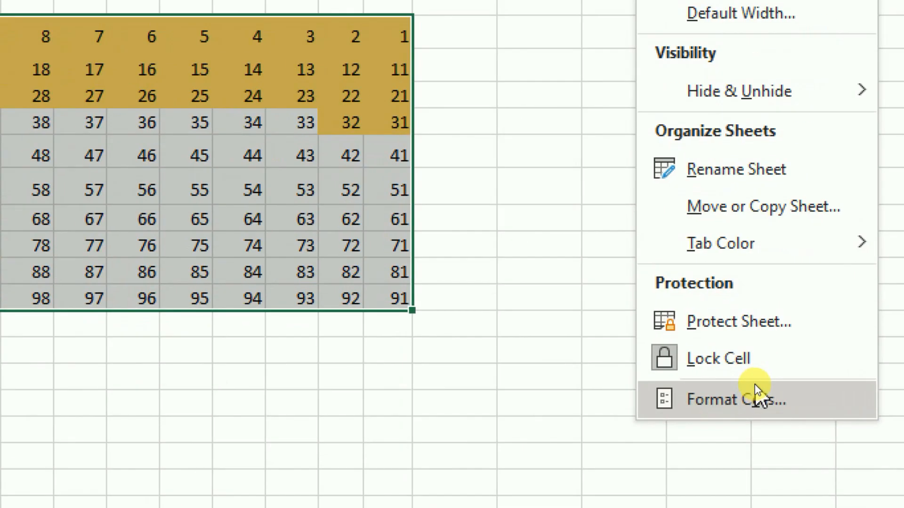
left_click(745, 397)
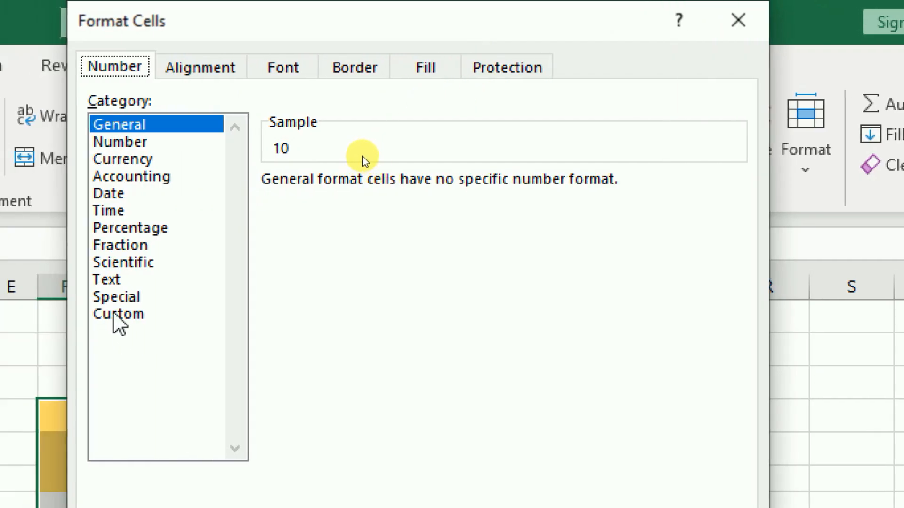
left_click(115, 314)
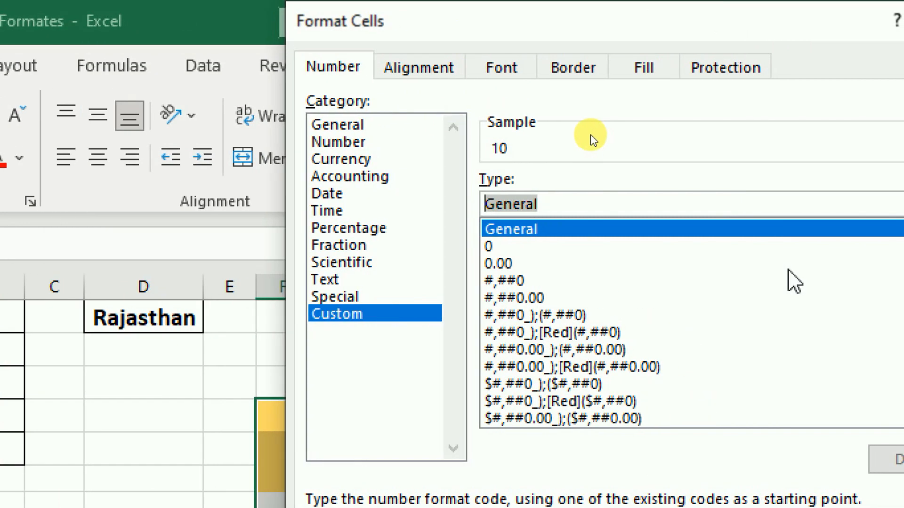
type(";")
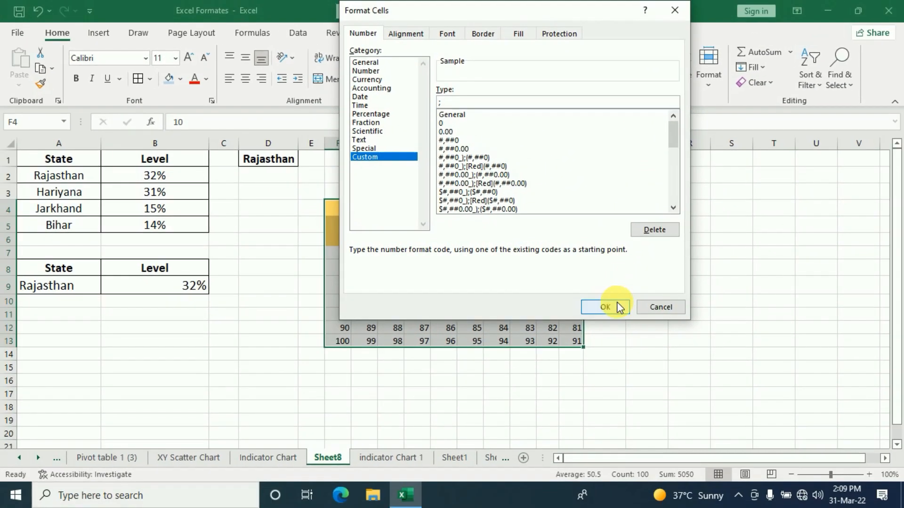
left_click(620, 312)
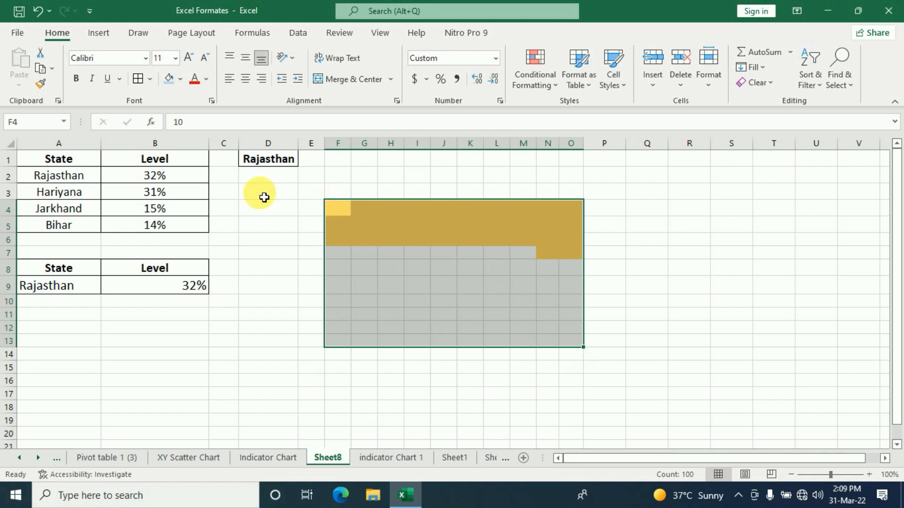
Fill the grid F4:O13 with a medium blue background colour.
left_click(182, 80)
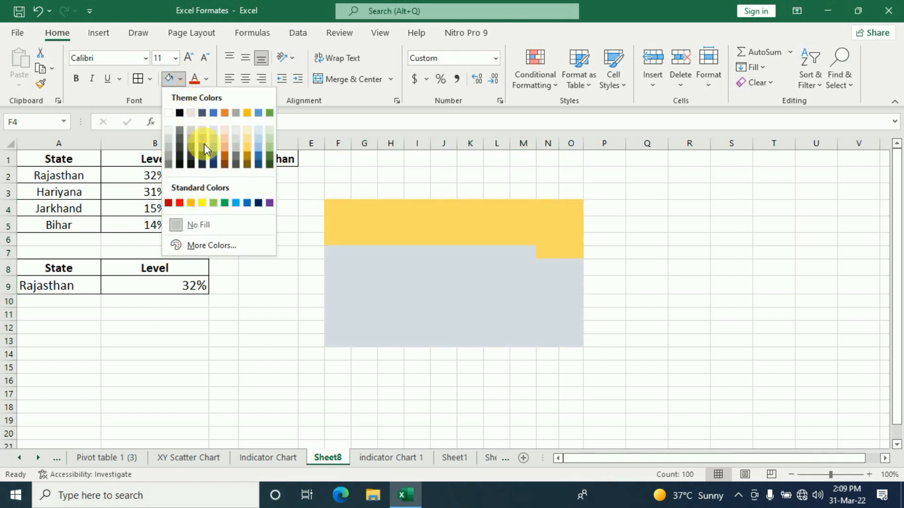
left_click(213, 148)
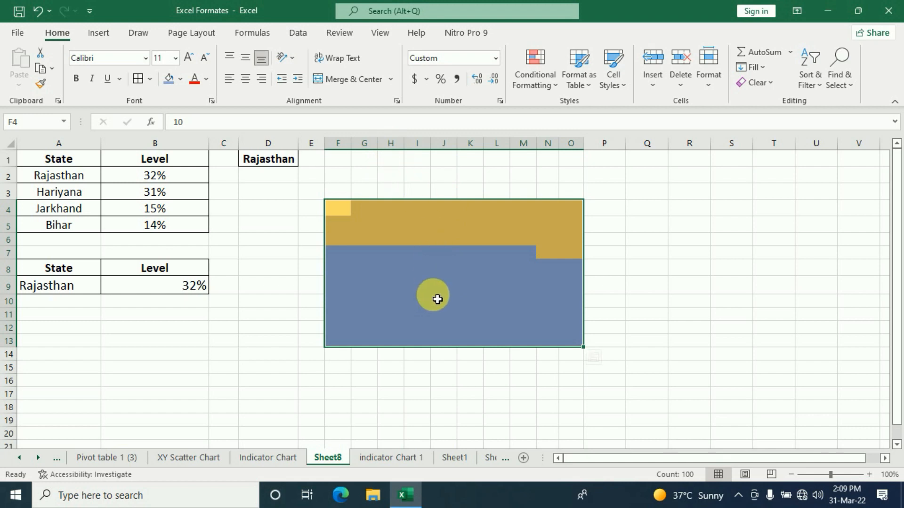
Apply thin solid white borders to all cells of the grid F4:O13, undoing the black borders tried first.
left_click(138, 80)
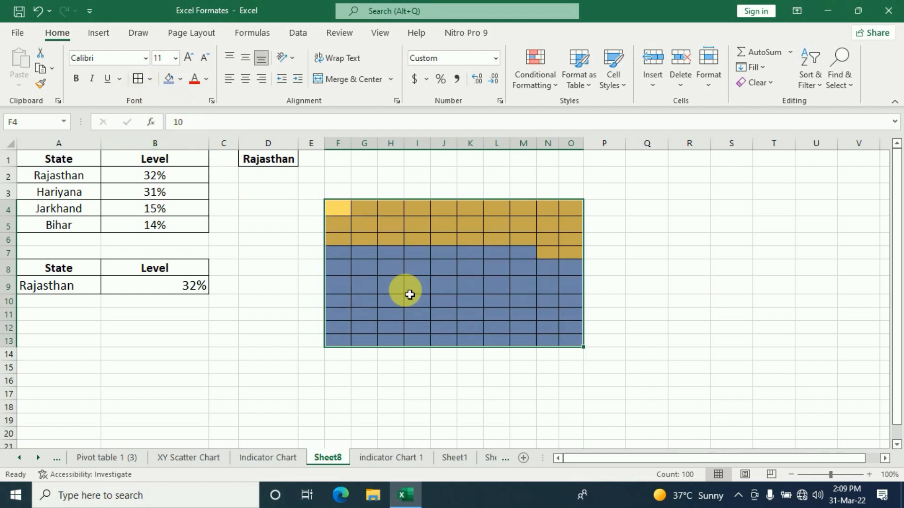
key("ctrl+z")
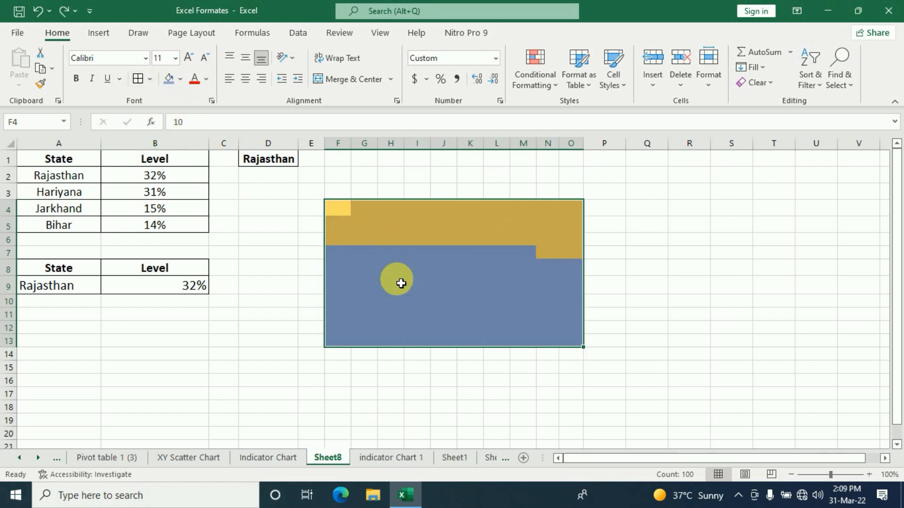
left_click(152, 80)
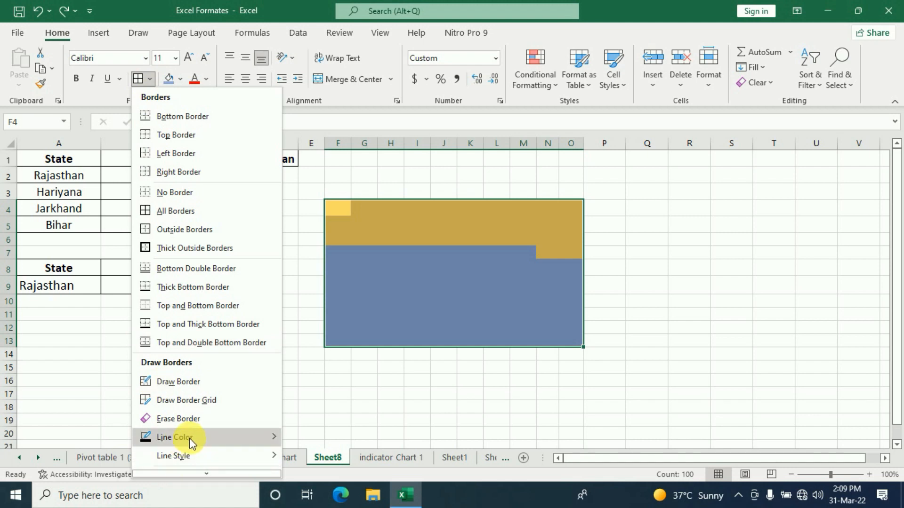
mouse_move(192, 442)
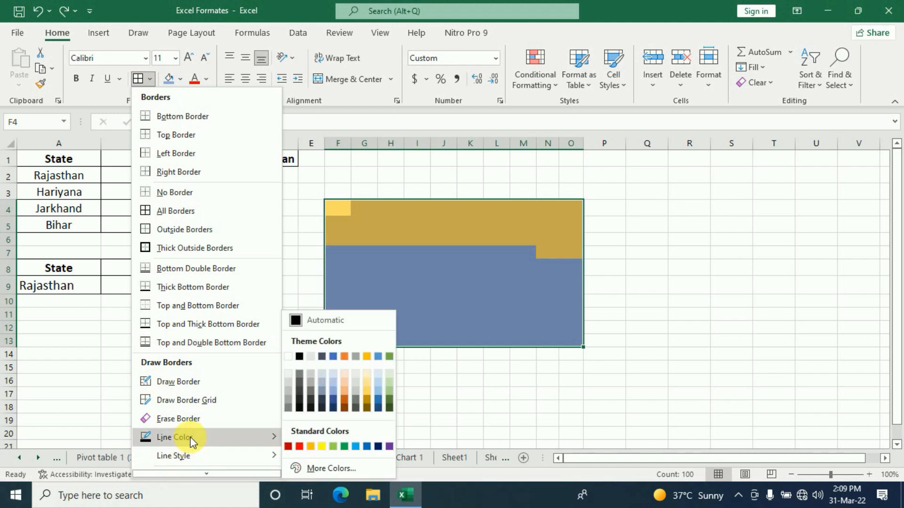
left_click(295, 357)
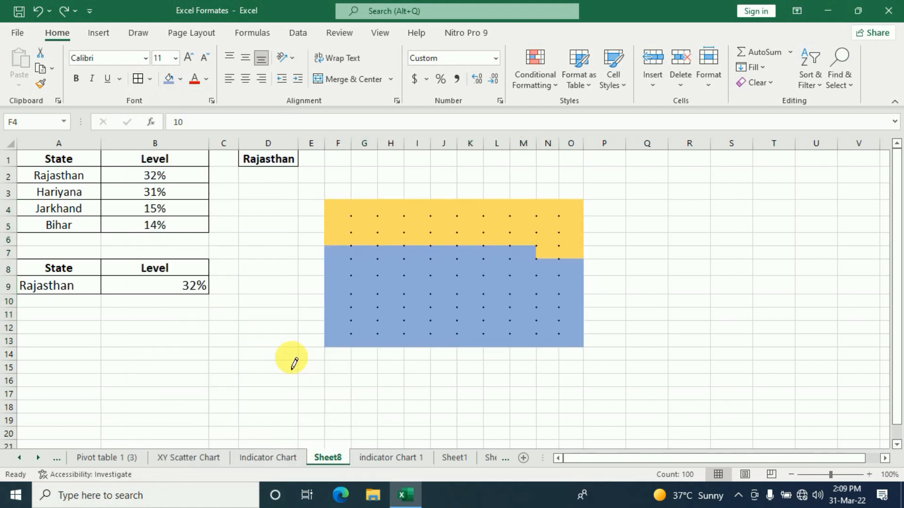
left_click(151, 80)
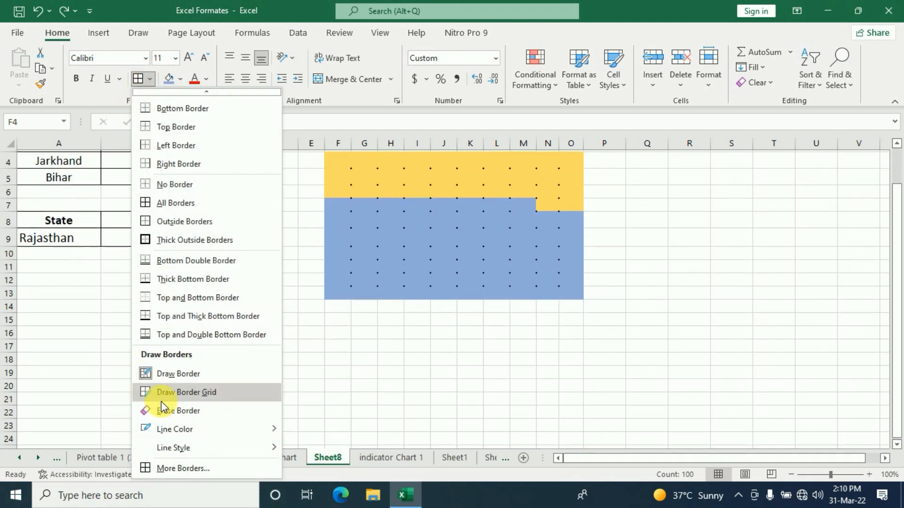
scroll(160, 403, "down", 1)
mouse_move(193, 453)
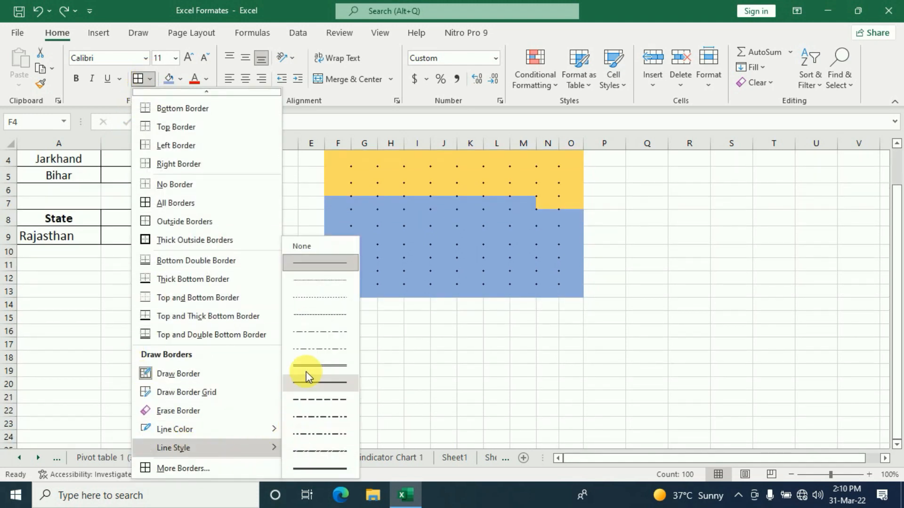
left_click(328, 267)
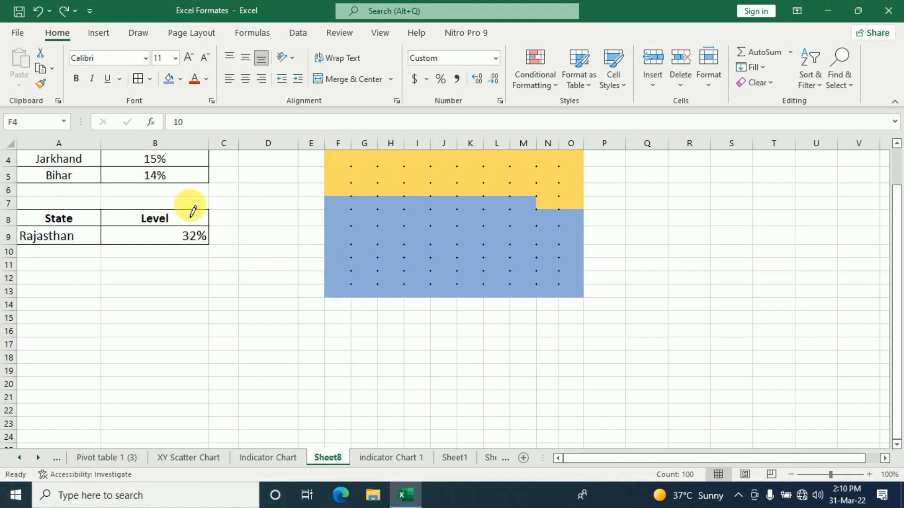
left_click(138, 79)
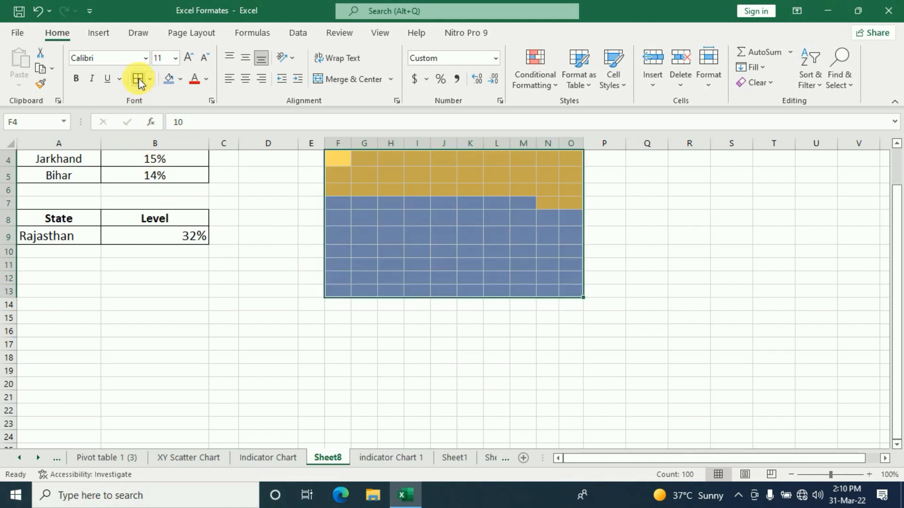
scroll(482, 304, "up", 1)
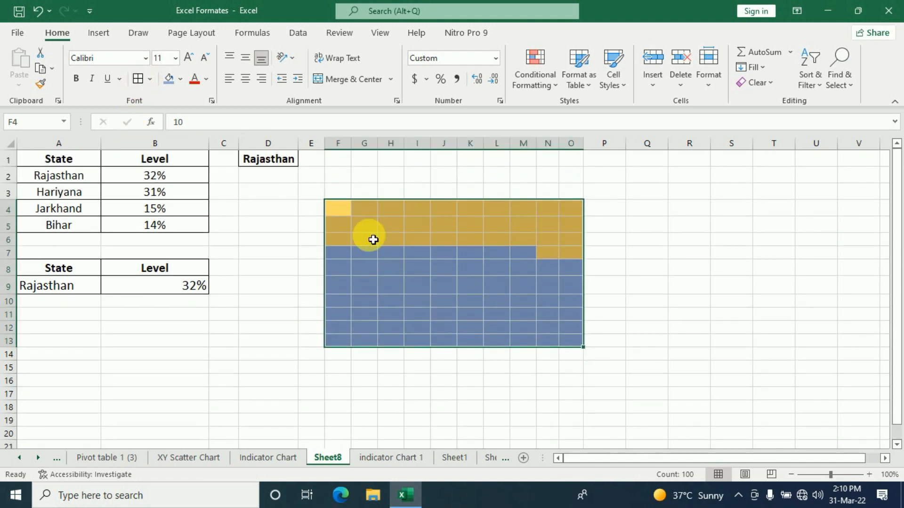
Add thick outside borders around the grid F4:O13 and deselect it.
left_click(150, 80)
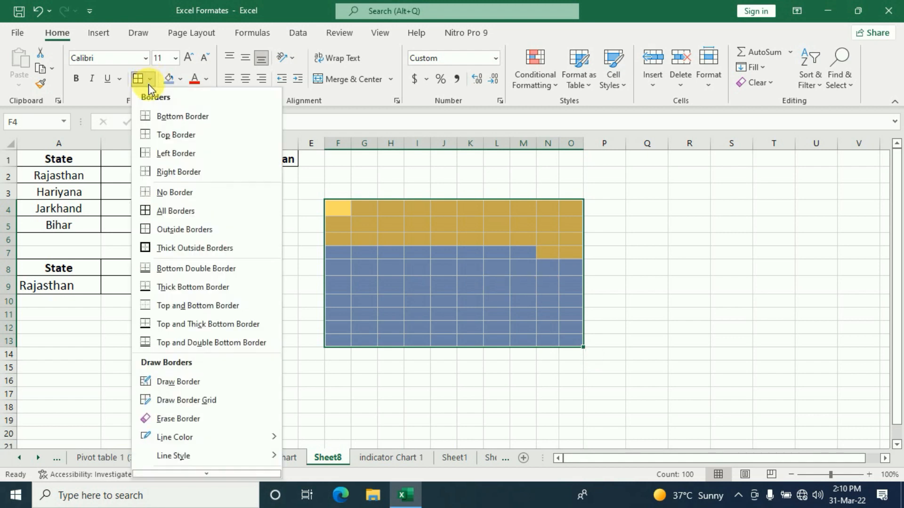
left_click(168, 248)
left_click(635, 303)
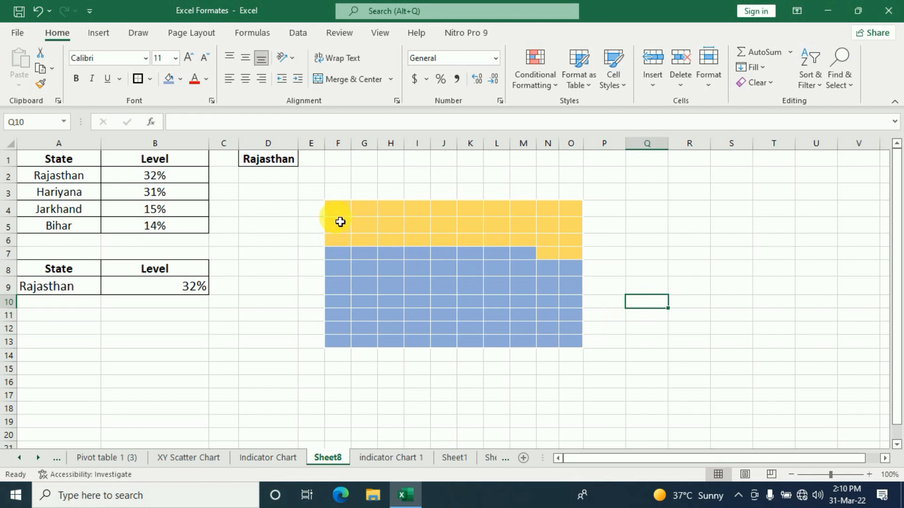
Set the border line colour to black and apply thick outside borders around the grid F4:O13, then deselect it.
left_click_drag(340, 213, 558, 341)
left_click(149, 80)
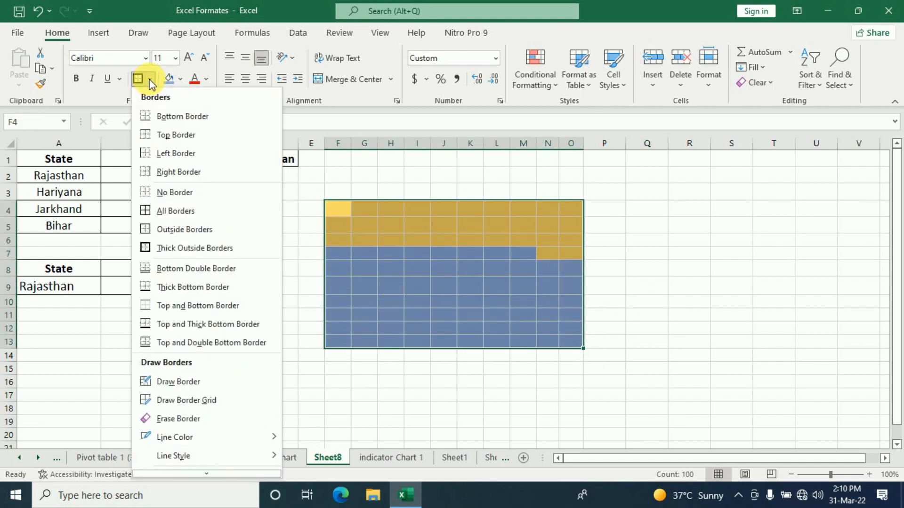
mouse_move(175, 443)
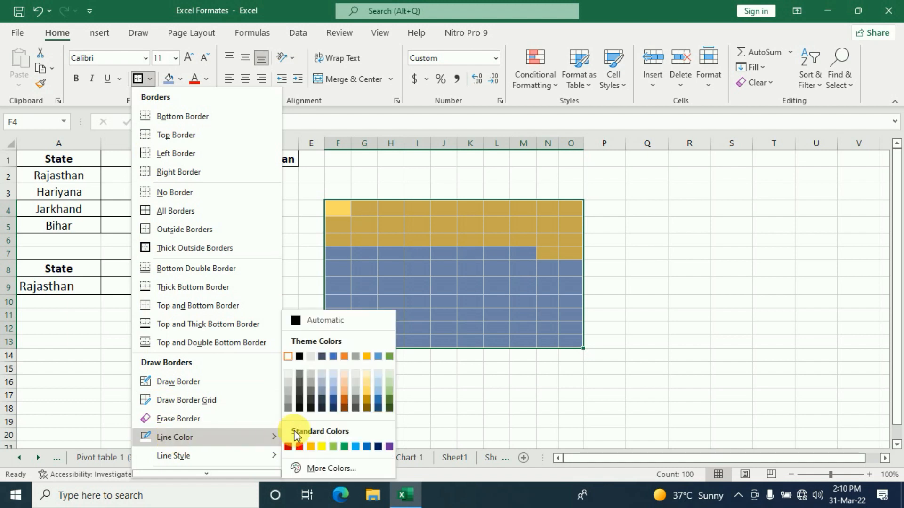
left_click(300, 358)
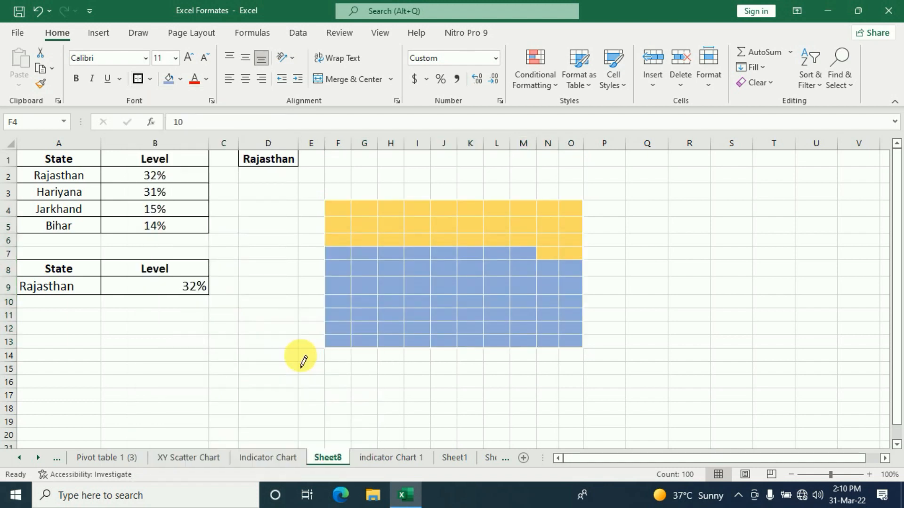
left_click(137, 79)
left_click(690, 304)
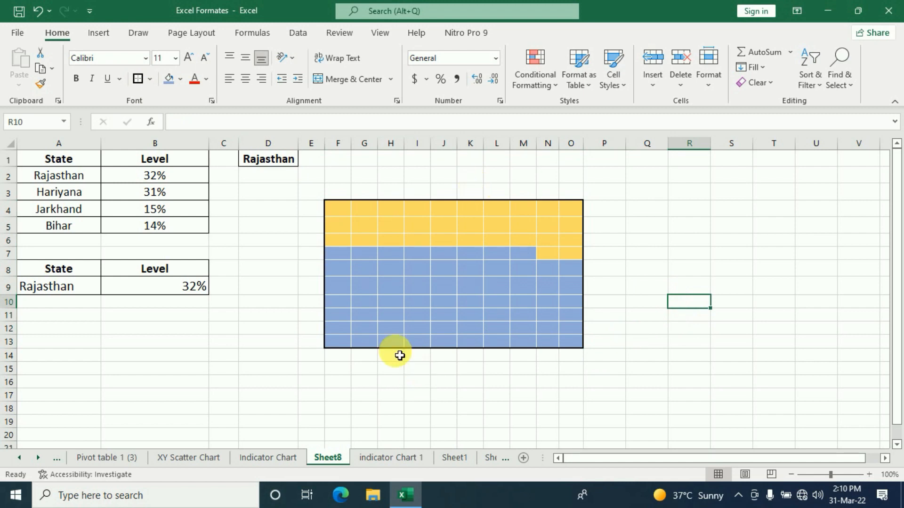
Test the chart by choosing Bihar, Rajasthan, Hariyana and Jarkhand in turn from the drop-down list in D1.
left_click(274, 161)
left_click(304, 161)
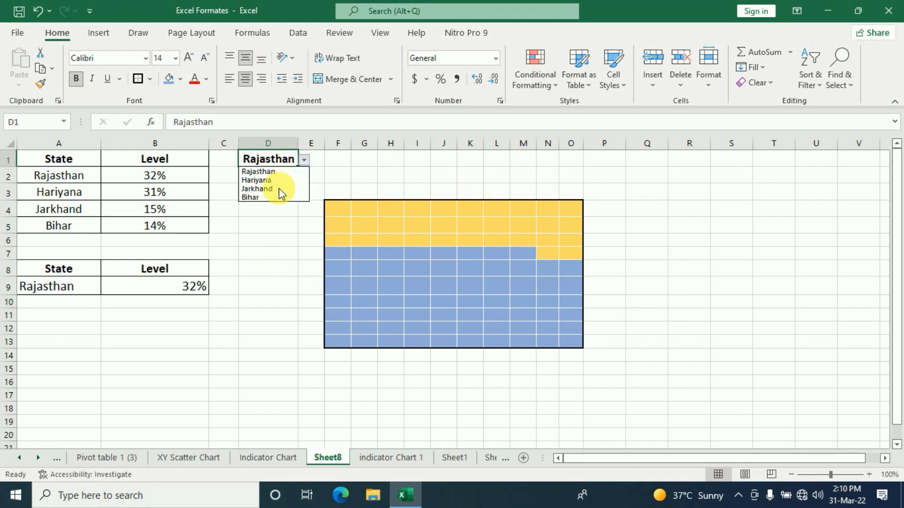
left_click(269, 195)
left_click(304, 160)
left_click(267, 173)
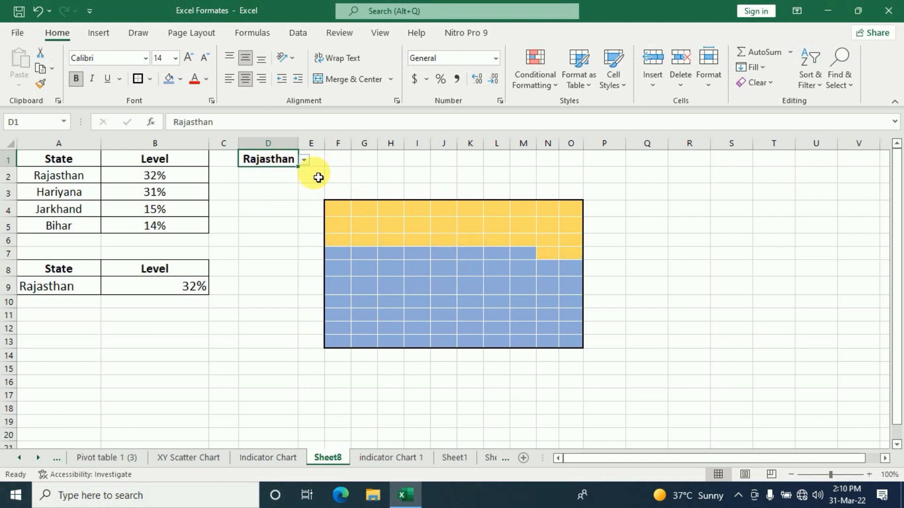
left_click(304, 161)
left_click(265, 179)
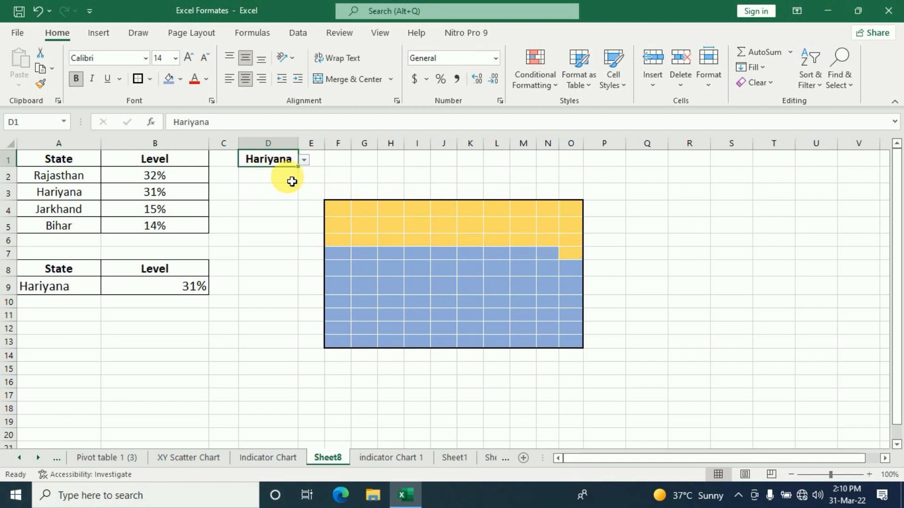
left_click(304, 160)
left_click(266, 188)
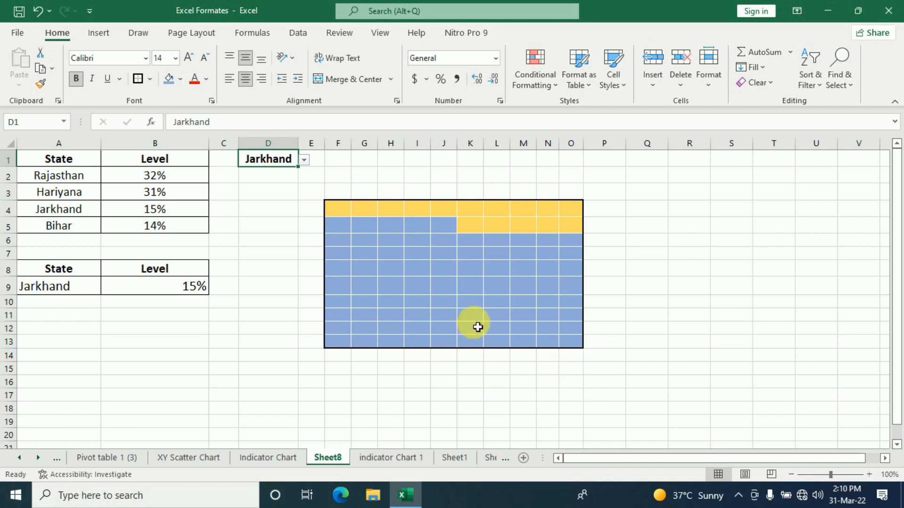
Check the finished example on the indicator Chart 1 sheet, and merge and centre Sheet8's F14:O15 with thick outside borders.
left_click(403, 459)
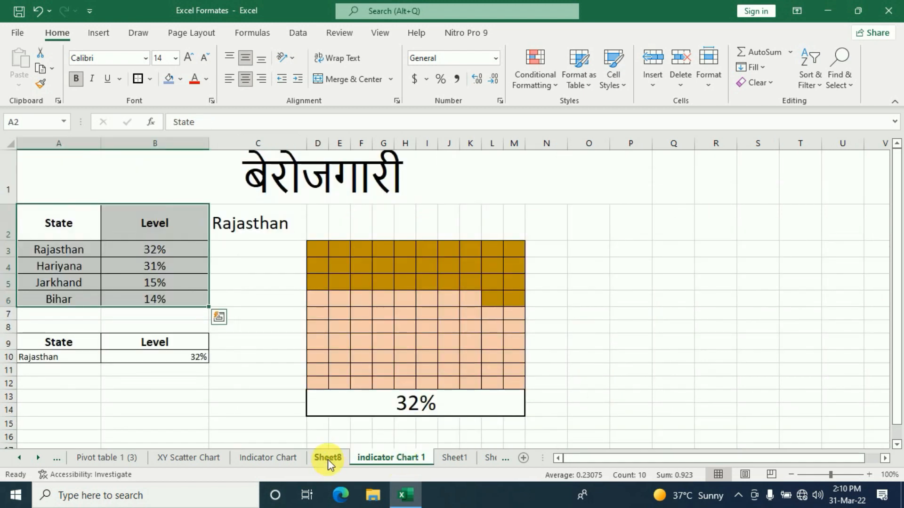
left_click(328, 459)
scroll(474, 319, "down", 1)
left_click(342, 309)
left_click_drag(343, 309, 570, 321)
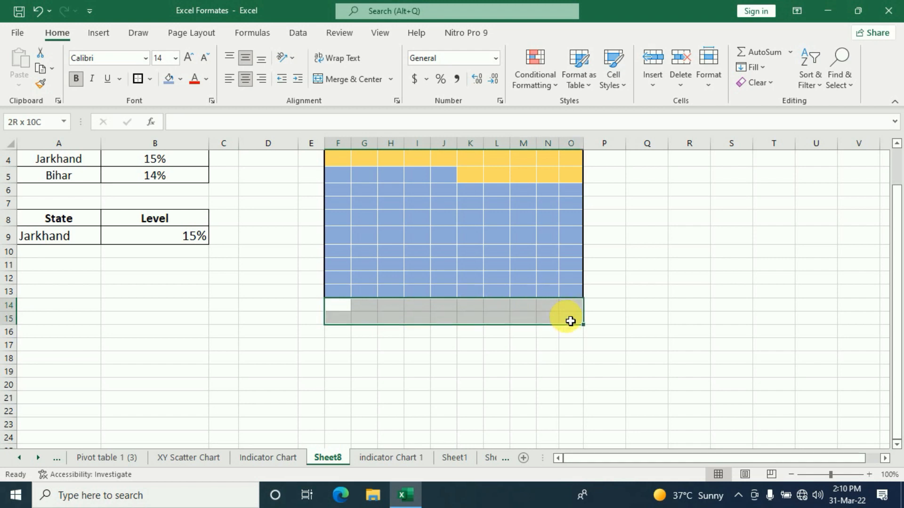
left_click(355, 81)
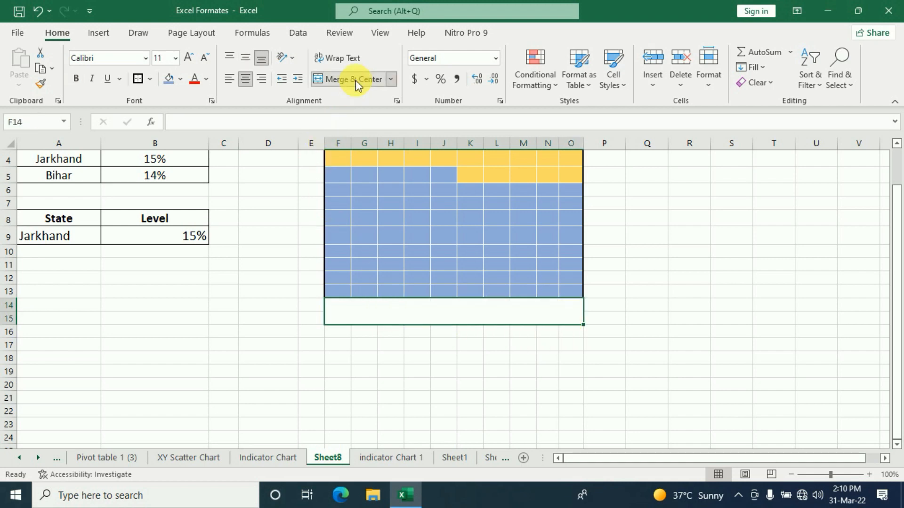
left_click(139, 80)
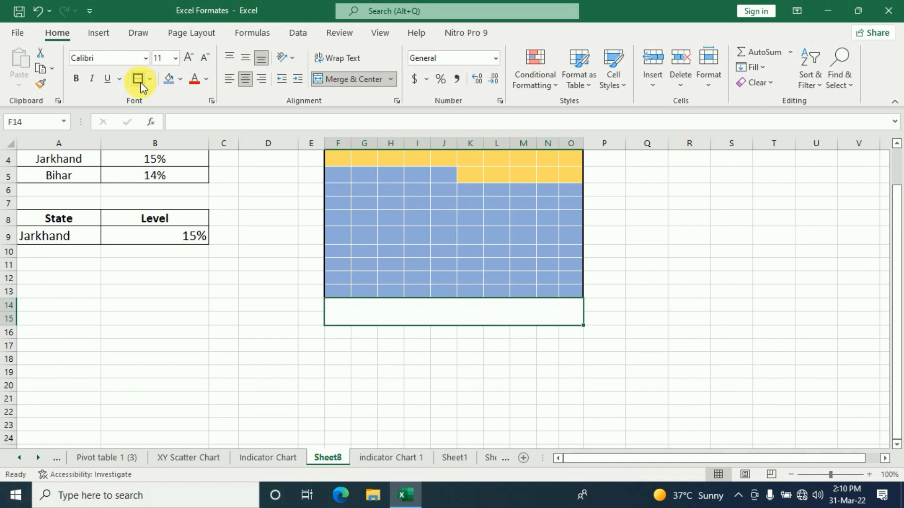
Enter the formula =B9 in the merged cell below the grid and format it in bold red at font size 26.
left_click(437, 320)
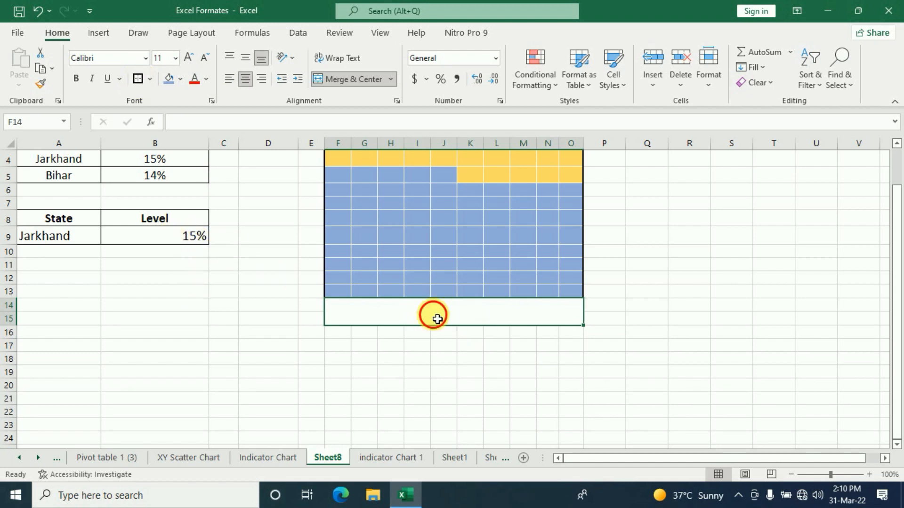
type("=")
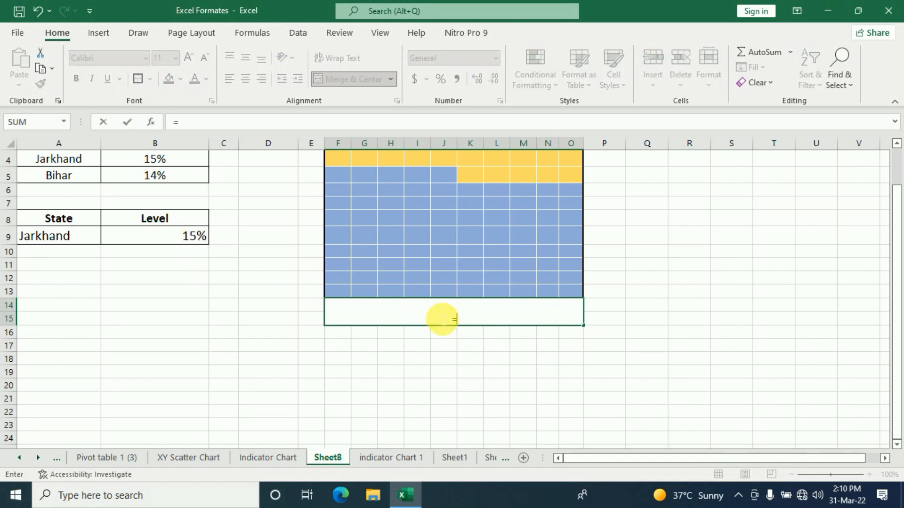
left_click(183, 237)
key("Return")
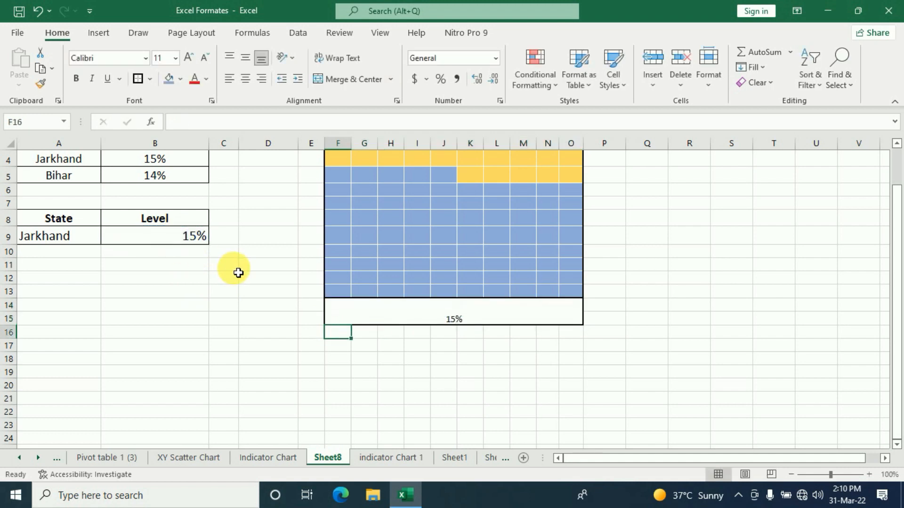
left_click(455, 306)
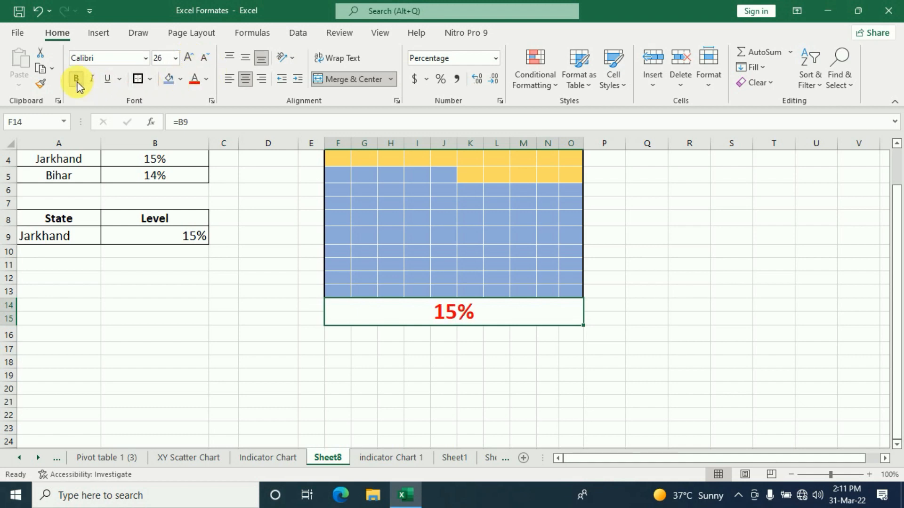
Choose Rajasthan from the state drop-down list in D1 to update the chart and its percentage label.
scroll(376, 231, "up", 1)
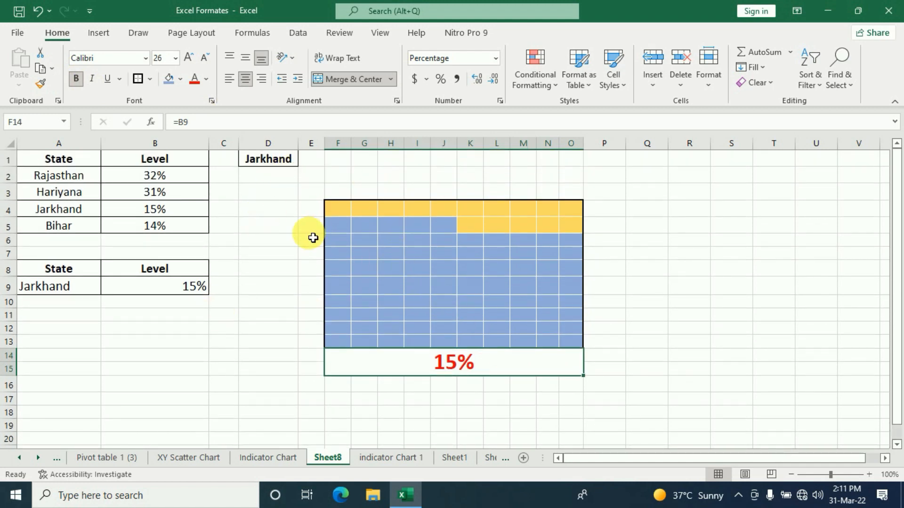
left_click(278, 160)
left_click(304, 160)
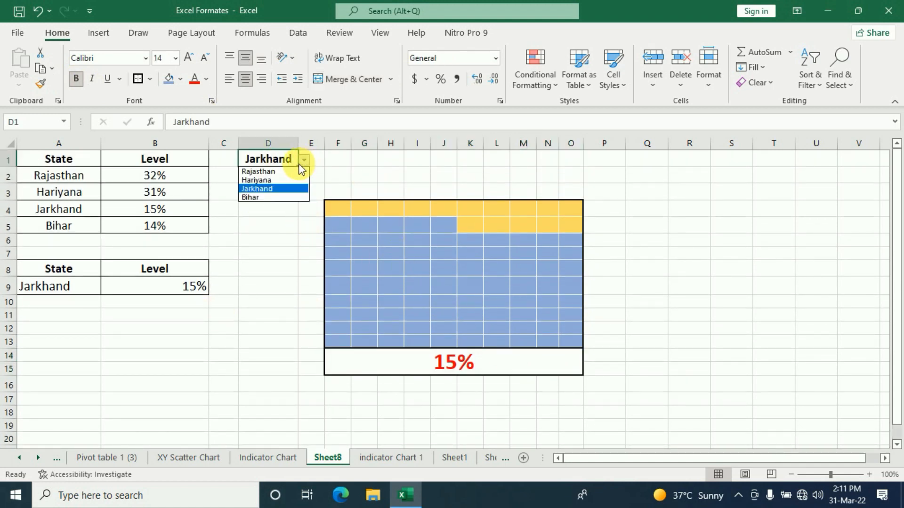
left_click(261, 172)
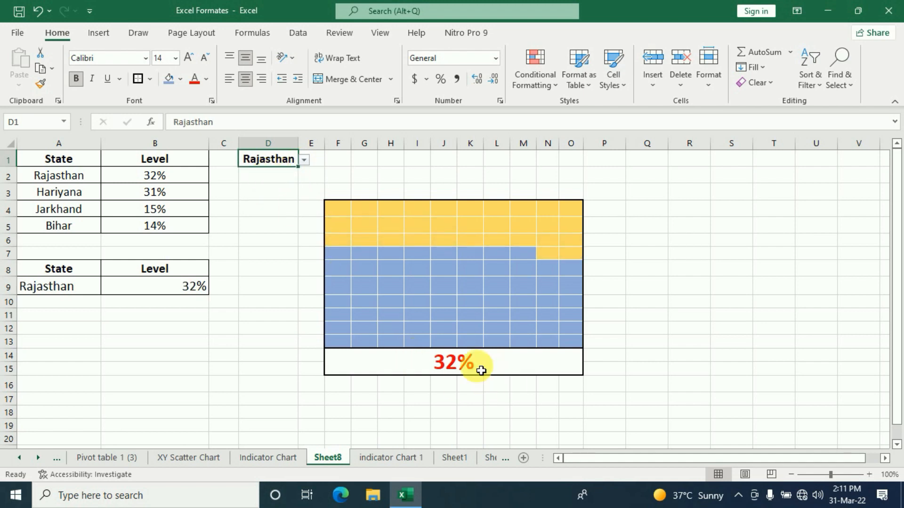